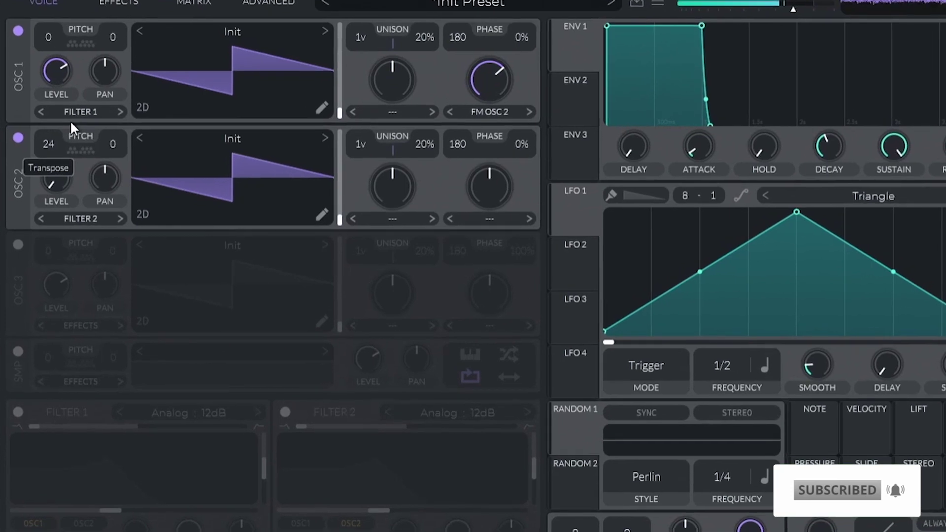
Step: Transpose oscillator 1 to -12 and oscillator 2 to -48, and load the Factory Pink Noise wavetable into oscillator 2
left_click_drag(53, 47, 72, 29)
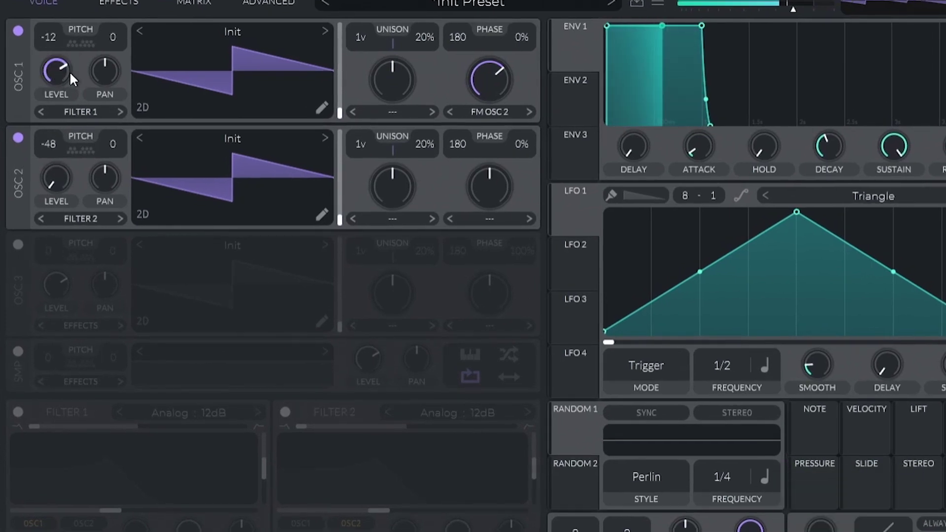
left_click(243, 158)
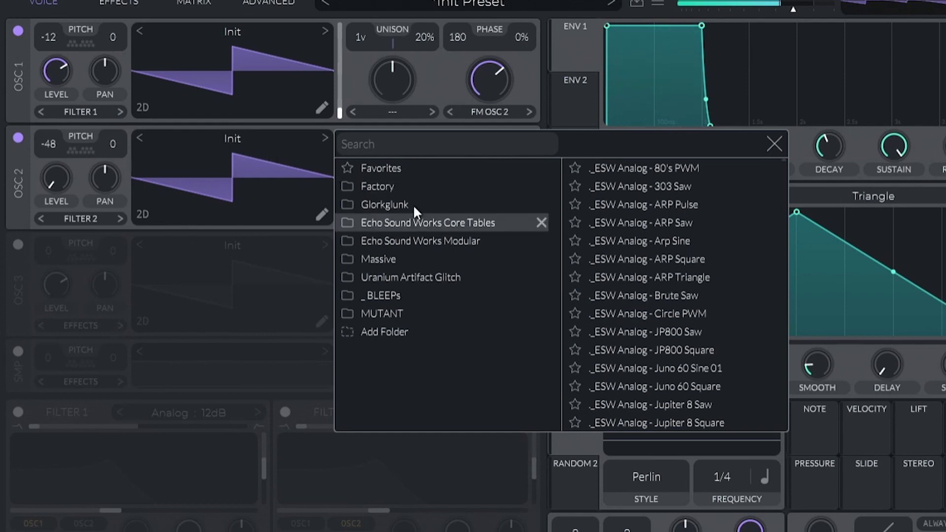
left_click(389, 186)
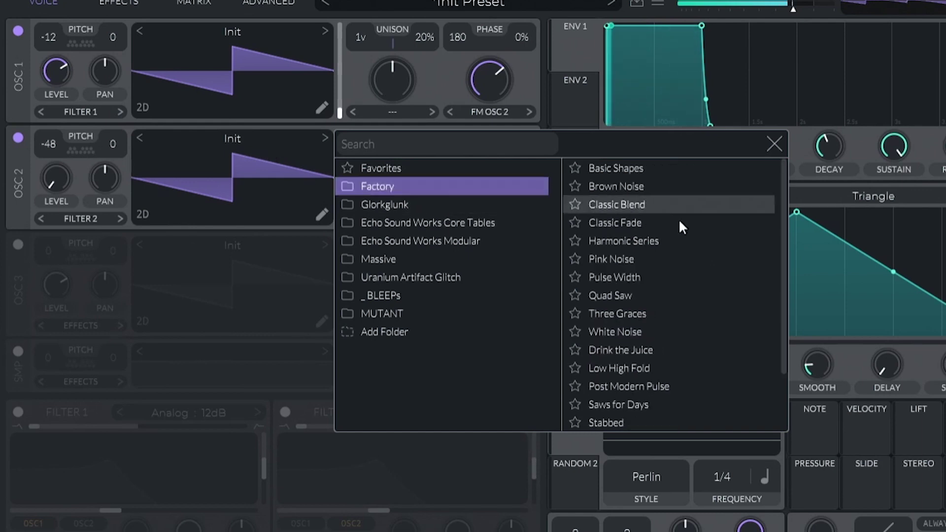
left_click(658, 265)
left_click(205, 167)
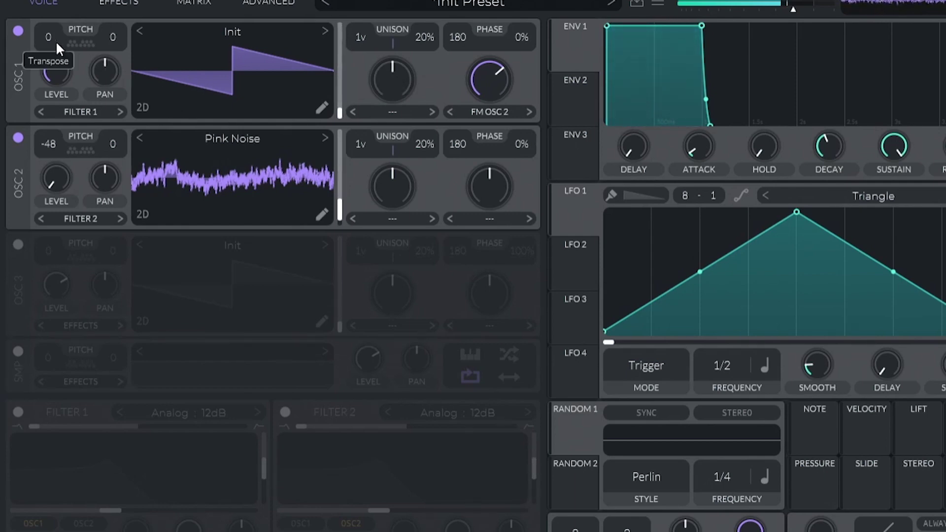
Step: Set oscillator 1's transpose to -24 and oscillator 2's to -48, and load the Factory Basic Shapes wavetable into oscillator 1
left_click_drag(58, 137, 61, 128)
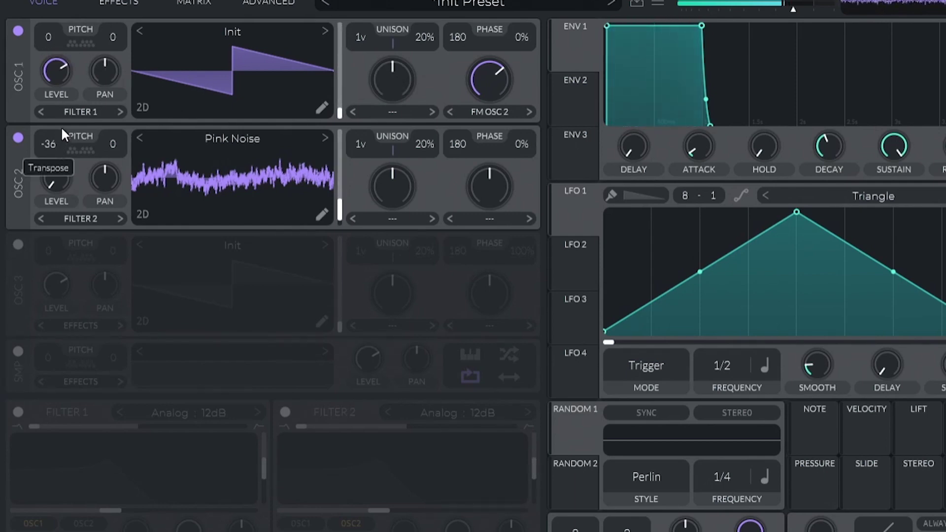
mouse_move(43, 37)
left_mouse_down()
mouse_move(47, 107)
mouse_move(51, 84)
left_mouse_up()
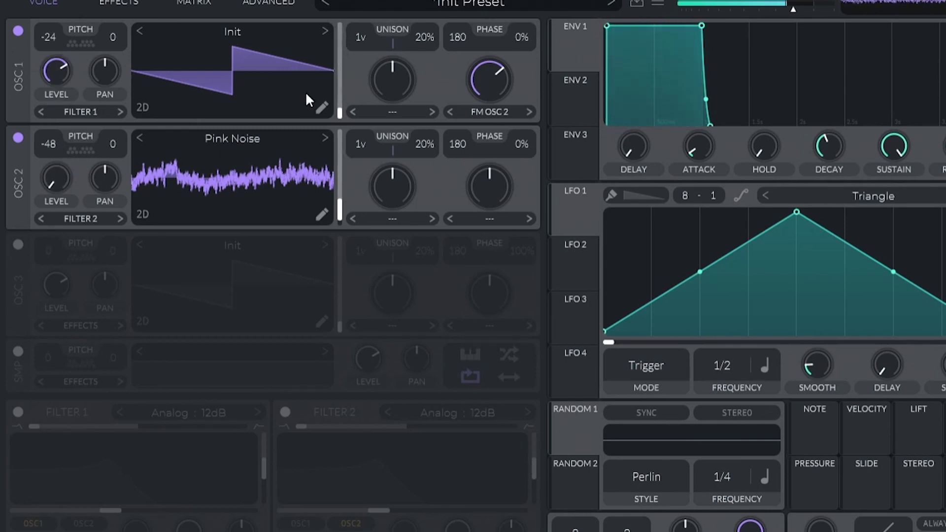
left_click(299, 55)
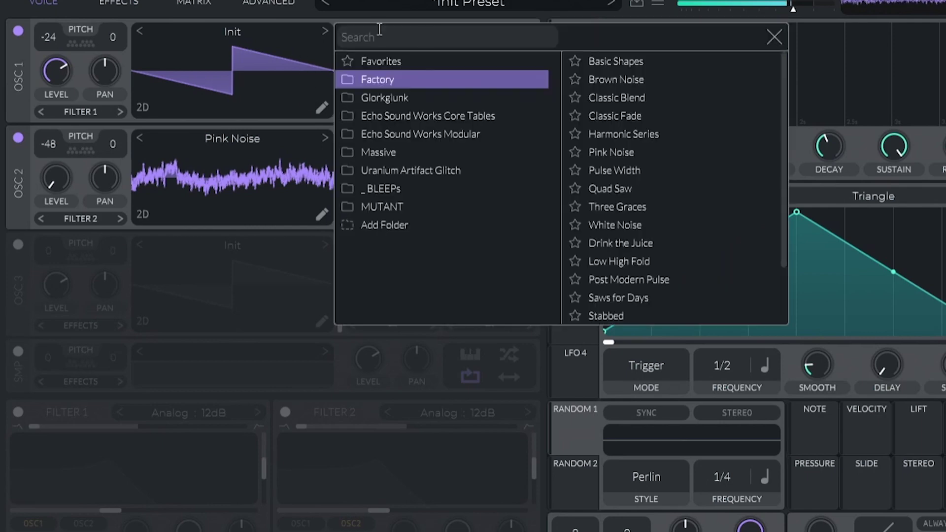
left_click(619, 114)
left_click(622, 98)
left_click(628, 61)
Step: Move oscillator 1's wavetable position to the triangle shape and lower its FM amount from oscillator 2 slightly
left_click_drag(241, 112, 333, 2)
mouse_move(517, 32)
left_mouse_down()
mouse_move(498, 177)
mouse_move(503, 30)
left_mouse_up()
left_click_drag(313, 76, 307, 140)
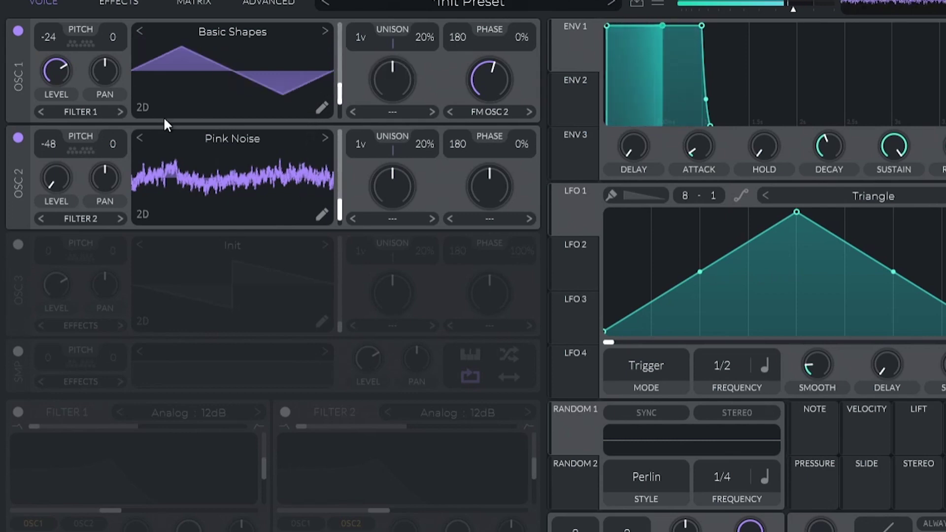
Step: Enable the EQ and the multiband compressor effects
left_click(82, 4)
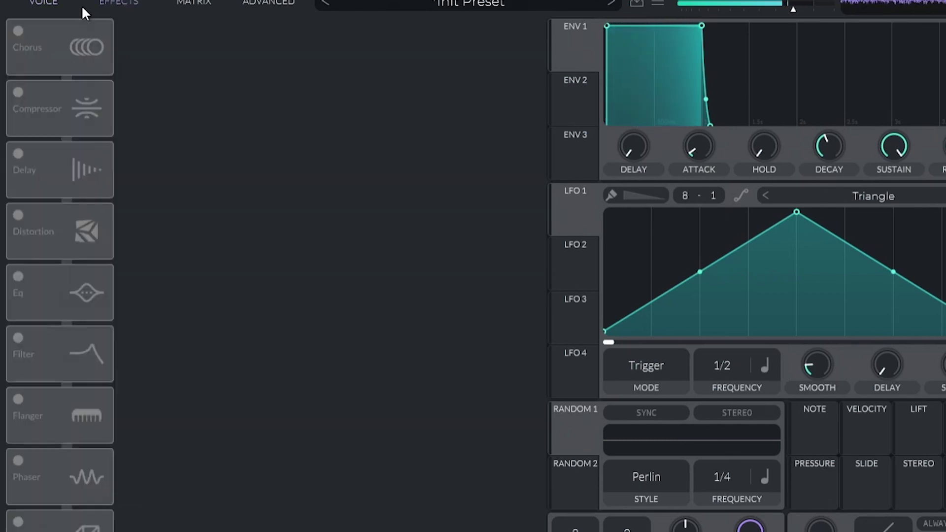
left_click(18, 277)
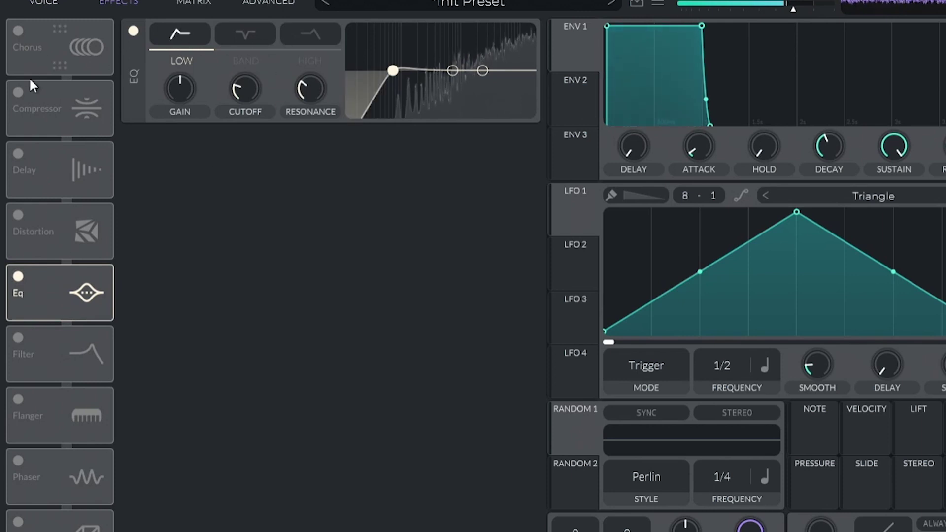
left_click(53, 103)
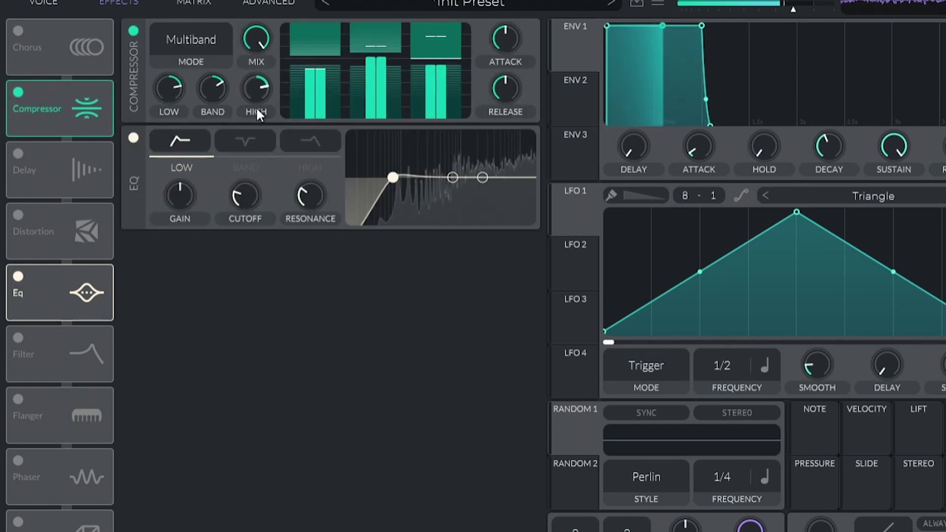
Step: Set the EQ's high band to about -5.2 dB at 122.2 semitones and raise the low-cut frequency
left_click_drag(481, 178, 516, 192)
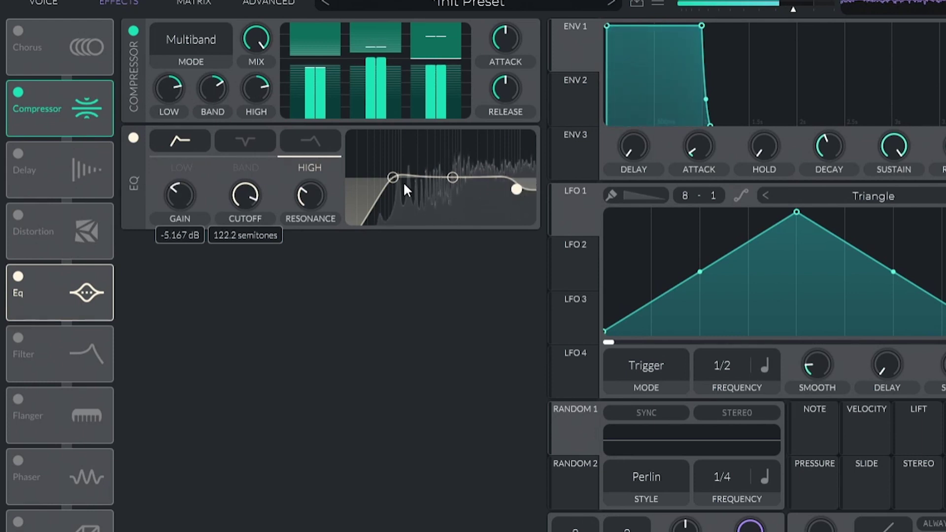
left_click_drag(413, 180, 421, 179)
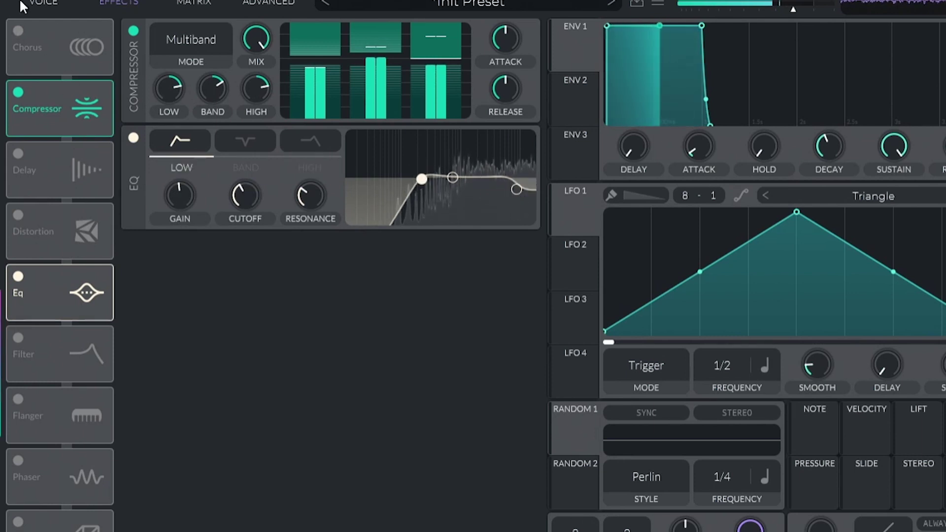
left_click(37, 4)
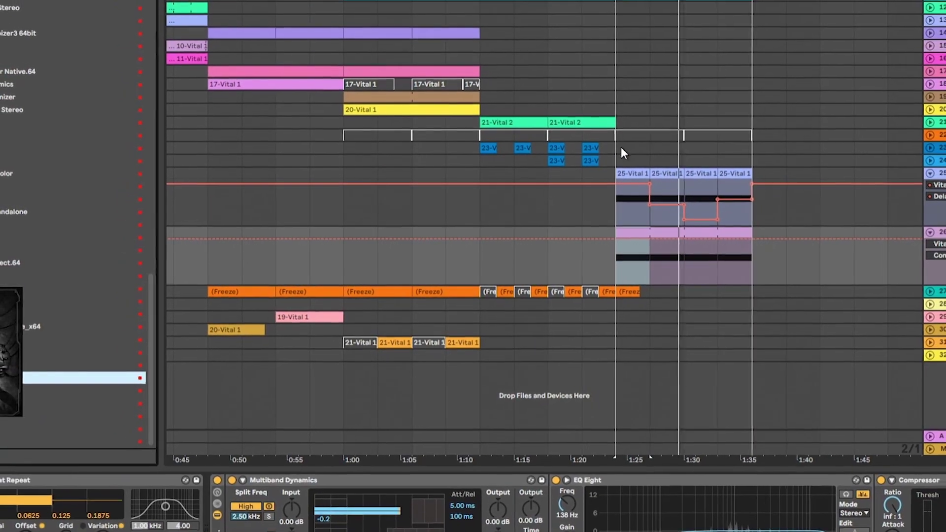
left_click_drag(617, 148, 481, 149)
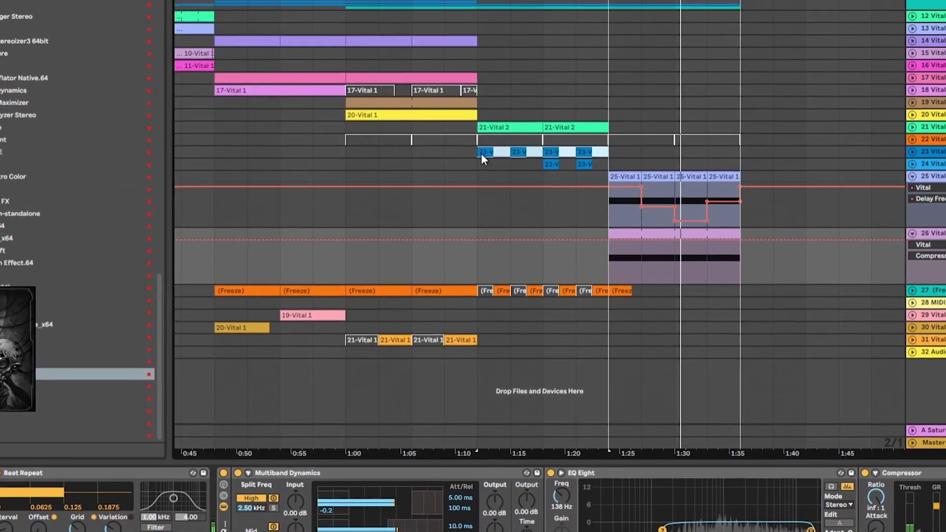
key("ctrl+d")
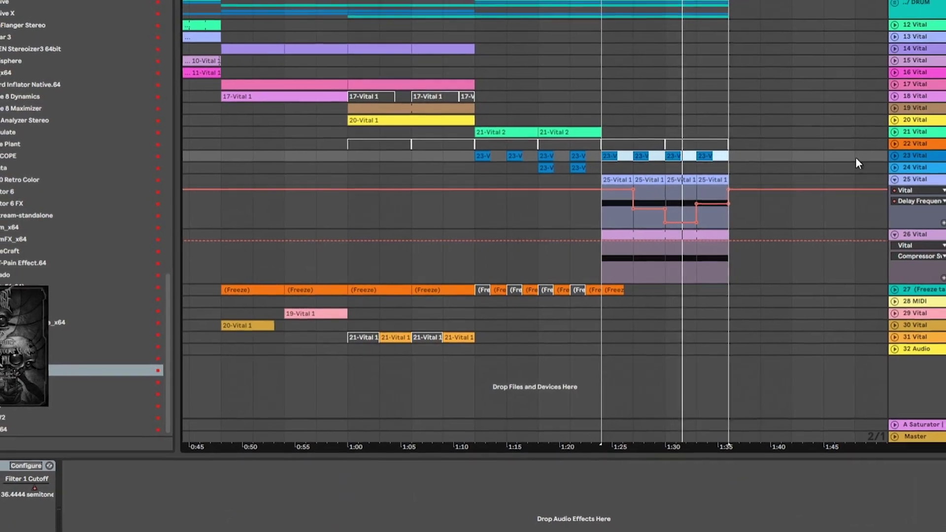
left_click(894, 155)
key("ctrl+z")
Step: Duplicate the frozen audio section on track 27 from bars 49 to 57 into the following eight bars
scroll(710, 184, "down", 3)
left_click_drag(589, 331, 481, 321)
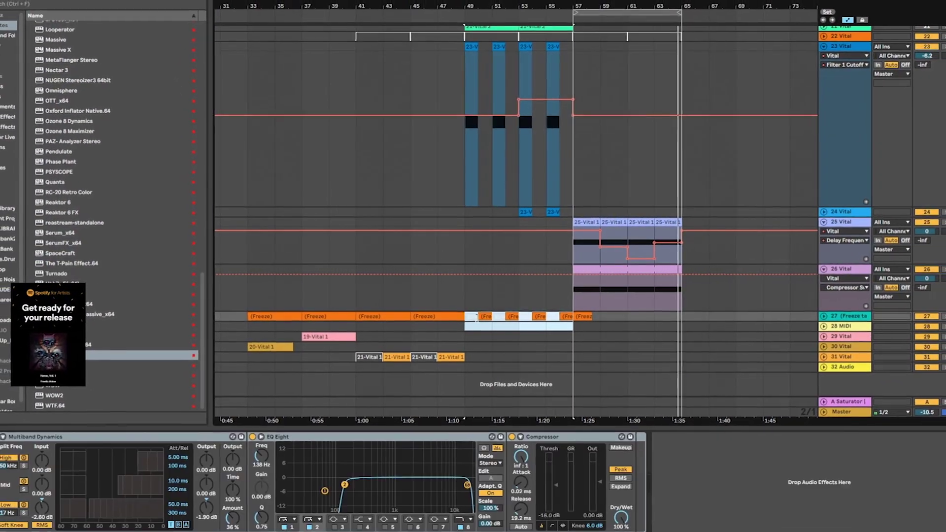
key("ctrl+d")
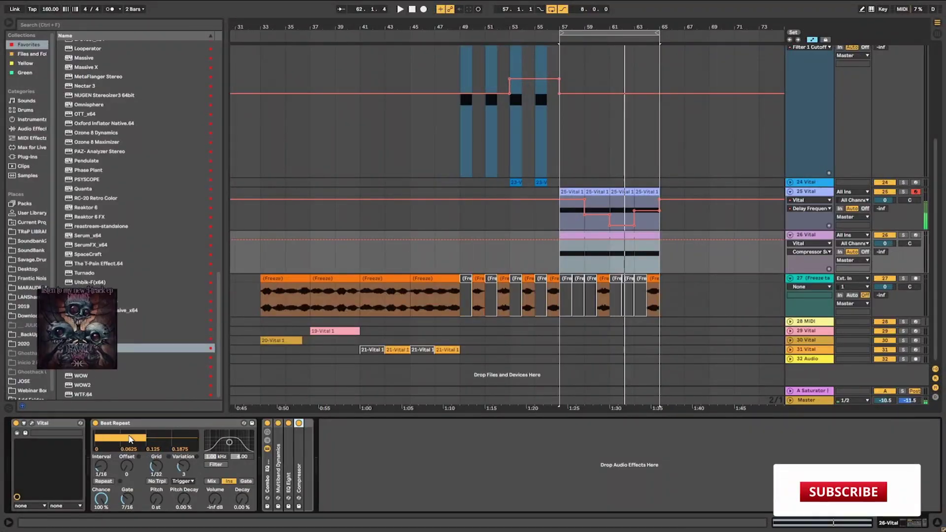
Step: Insert a MIDI track below track 26 and move that track's clips from bars 61 to 65 onto it
left_click(129, 424)
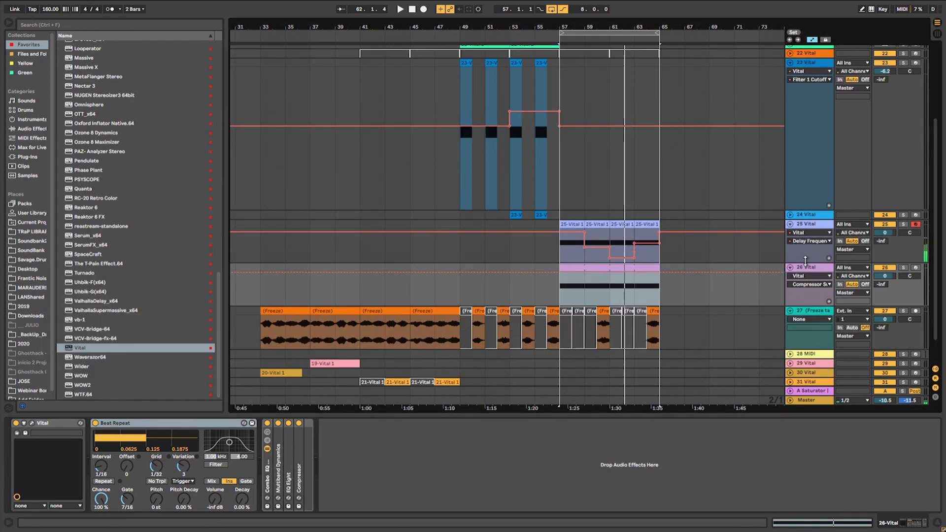
left_click(802, 256)
left_click(810, 265)
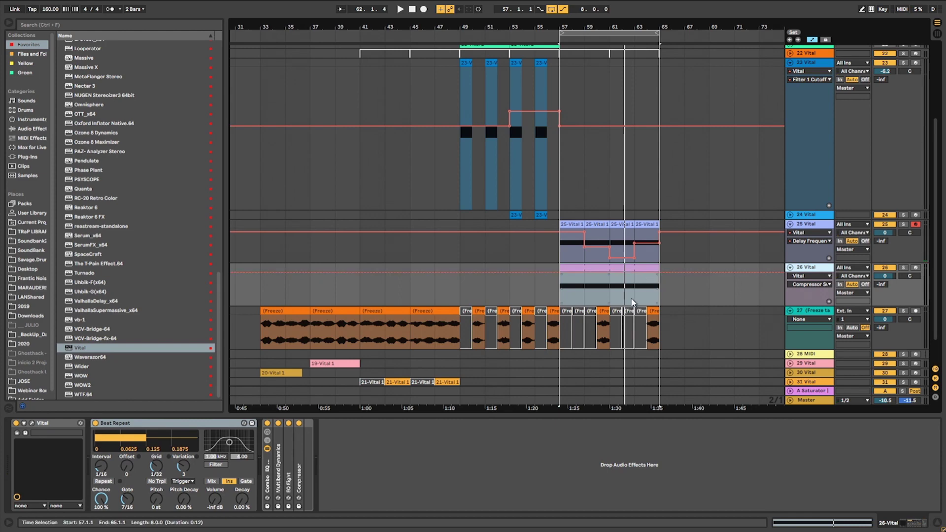
left_click_drag(610, 291, 662, 268)
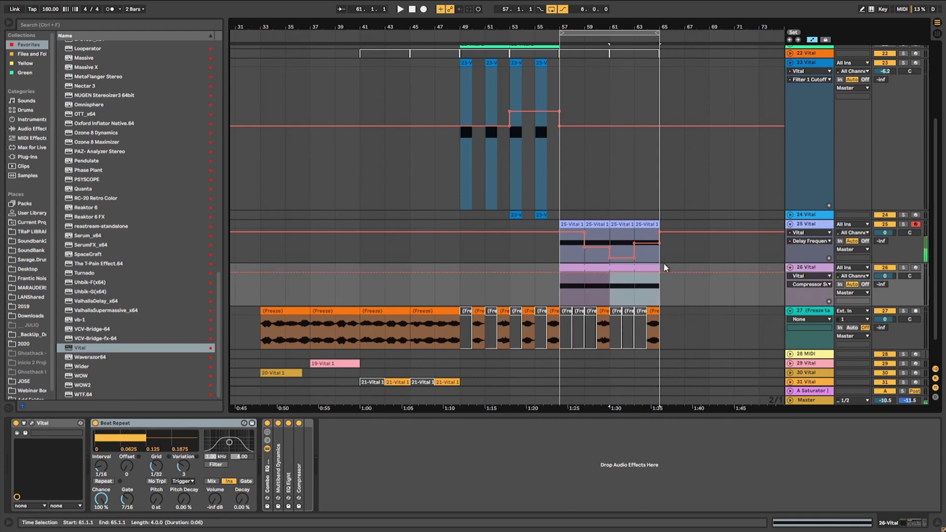
key("ctrl+shift+t")
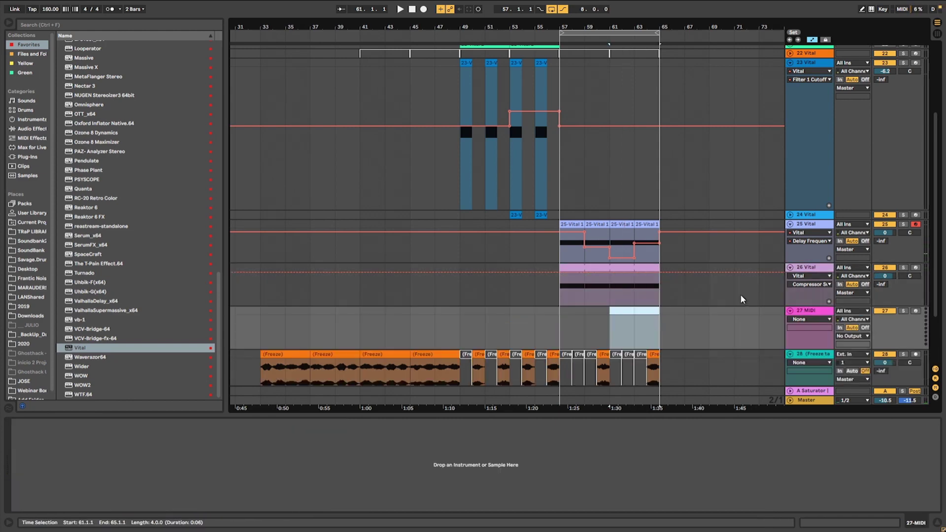
left_click(616, 294)
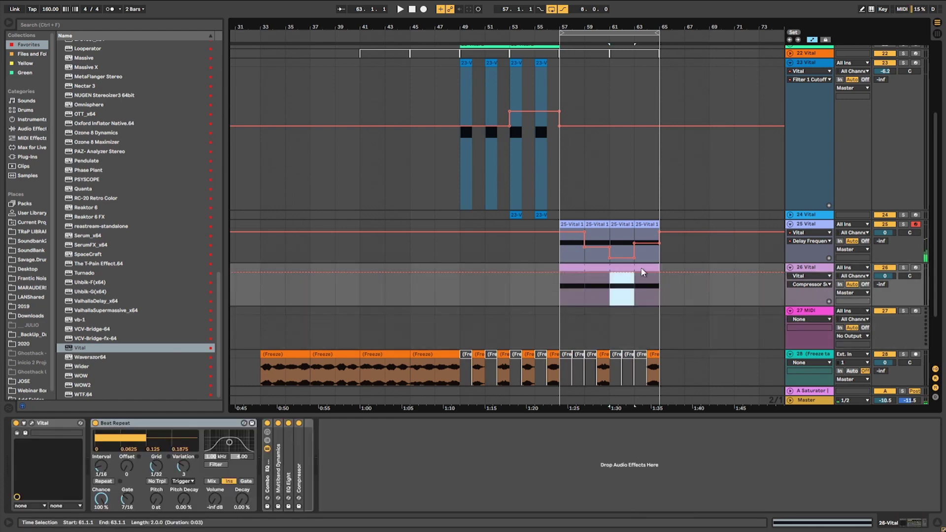
left_click_drag(635, 298, 621, 313)
Step: Replace the sustained G4 note in the moved clips with a run of 1/16 notes, and loop bars 61 to 65
double_click(621, 312)
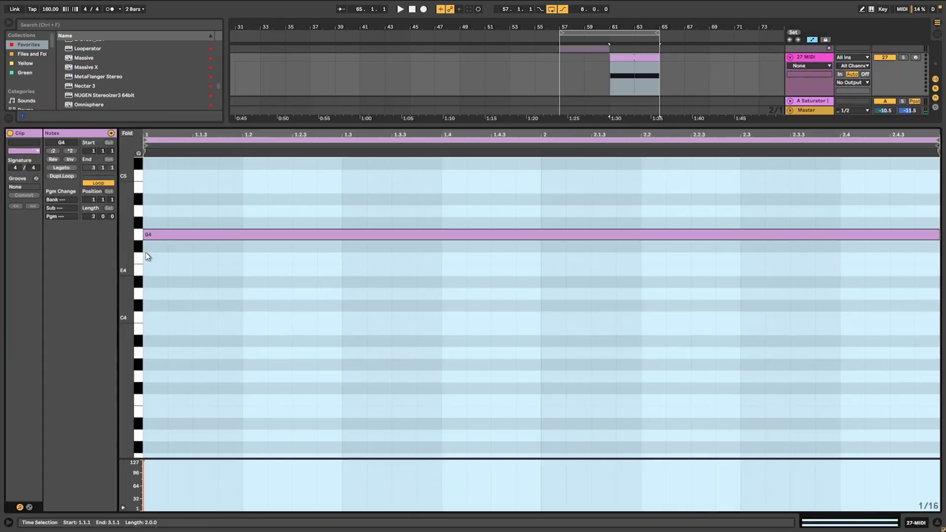
left_click(150, 235)
left_click_drag(148, 234, 935, 279)
double_click(813, 57)
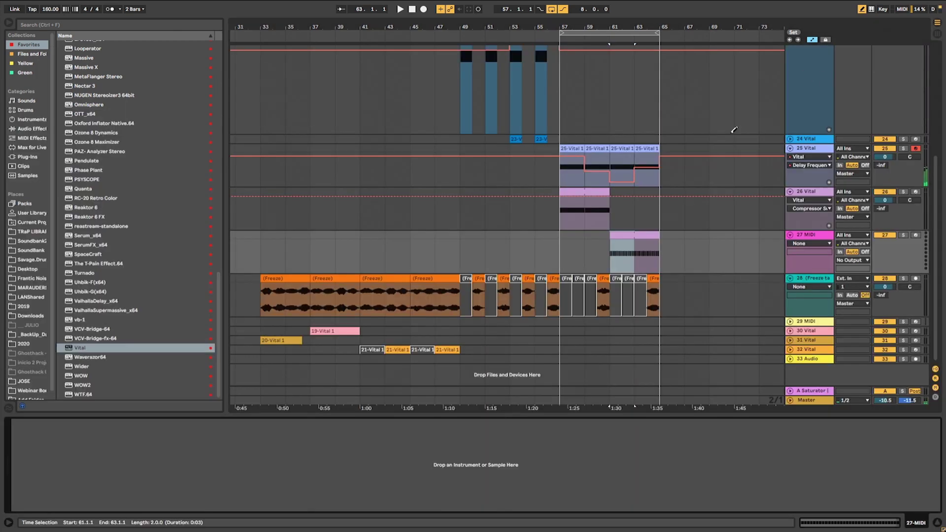
left_click(625, 236)
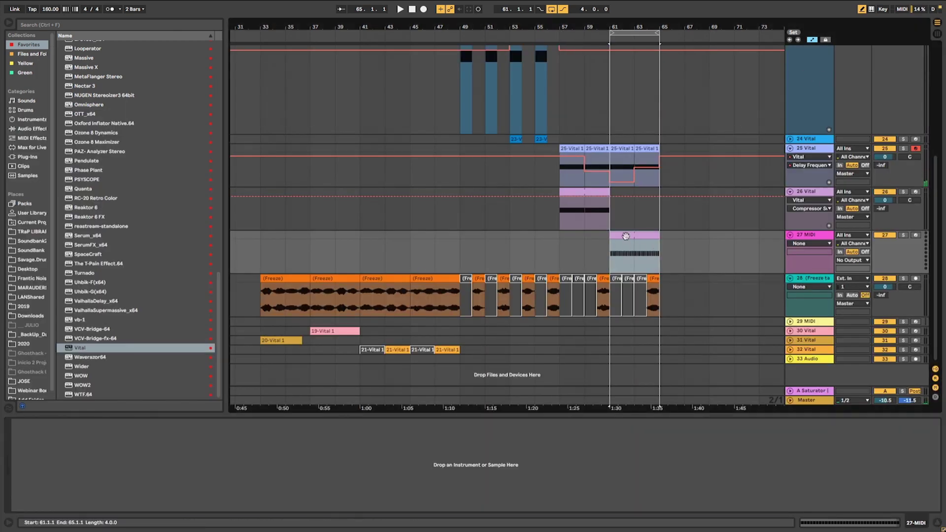
Step: Load a Vital instance on the new MIDI track and assign LFO 1 to oscillator 1's transpose
double_click(83, 347)
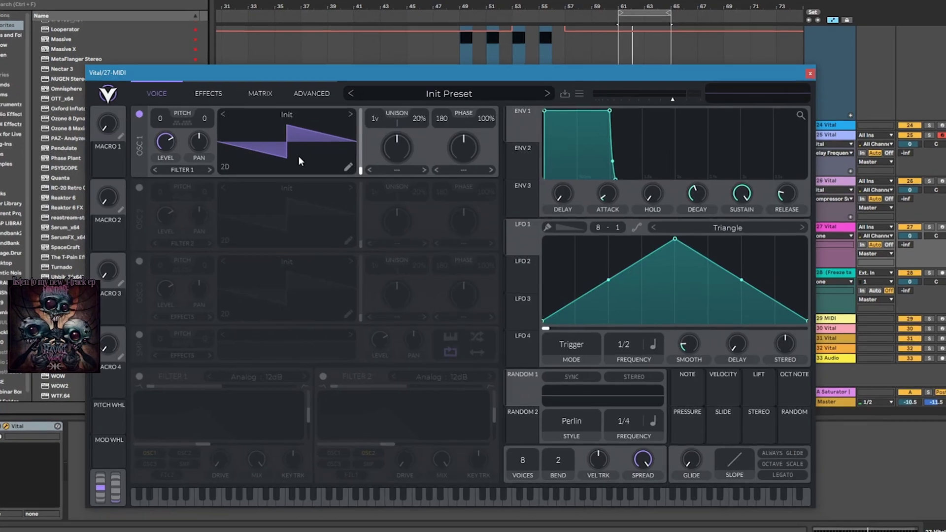
left_click(286, 114)
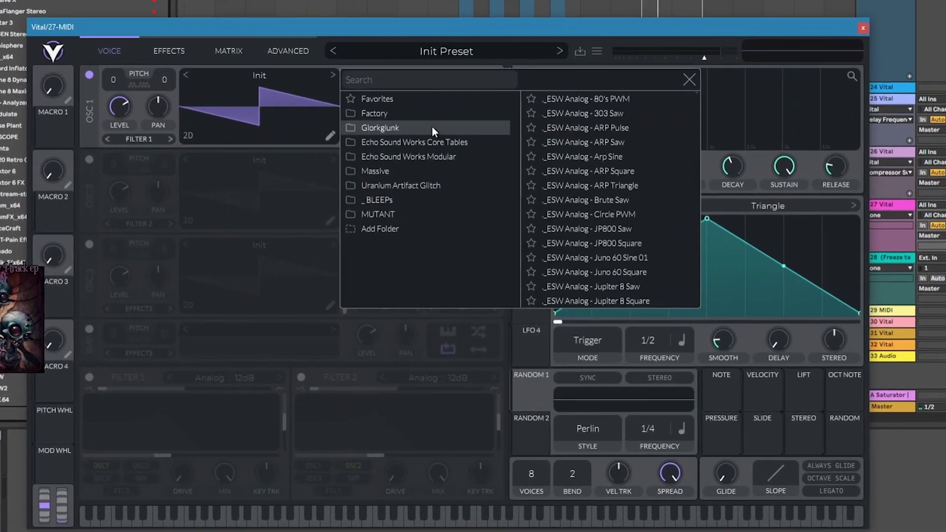
left_click(239, 115)
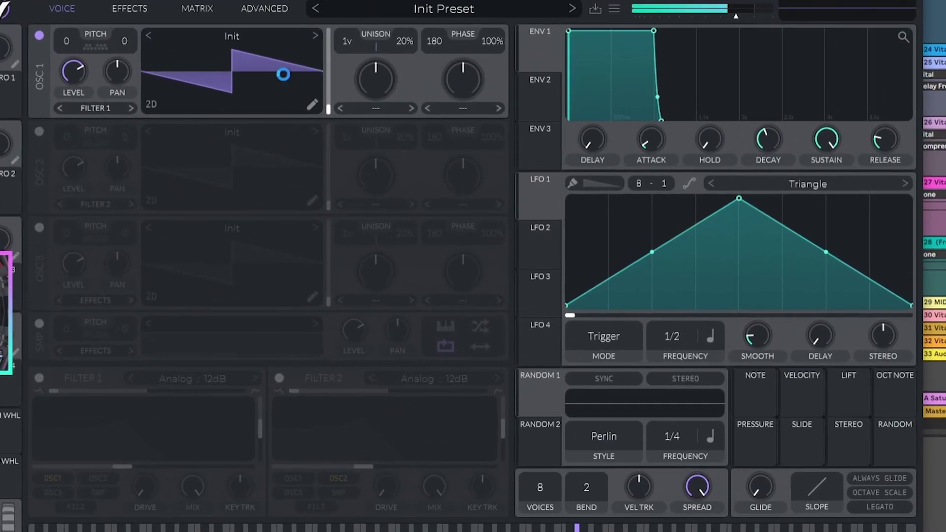
left_click_drag(539, 194, 108, 102)
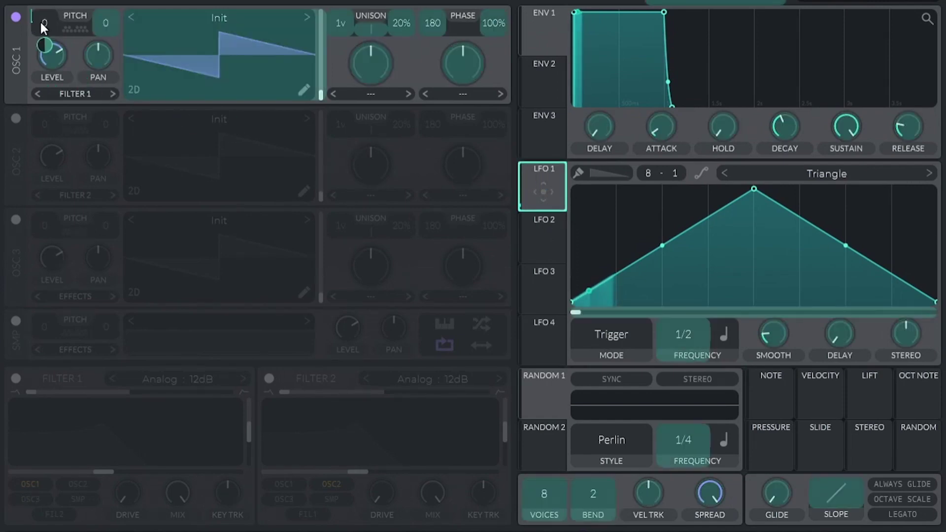
left_click_drag(40, 23, 41, 23)
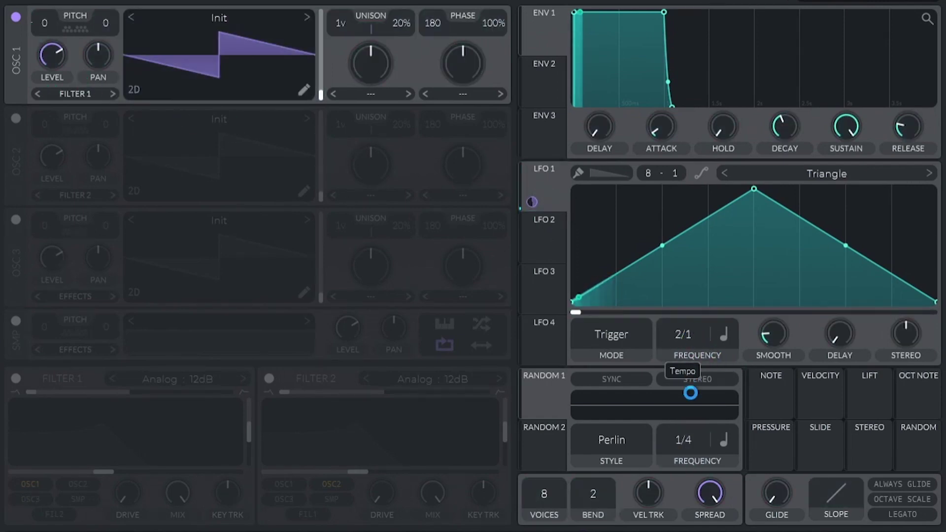
Step: Switch LFO 1's frequency to keytrack mode at -48 semitones, and turn envelope 1's release down to its minimum
left_click(707, 354)
left_click(743, 430)
left_click_drag(667, 334, 670, 371)
left_click_drag(671, 334, 670, 354)
left_click_drag(907, 126, 903, 237)
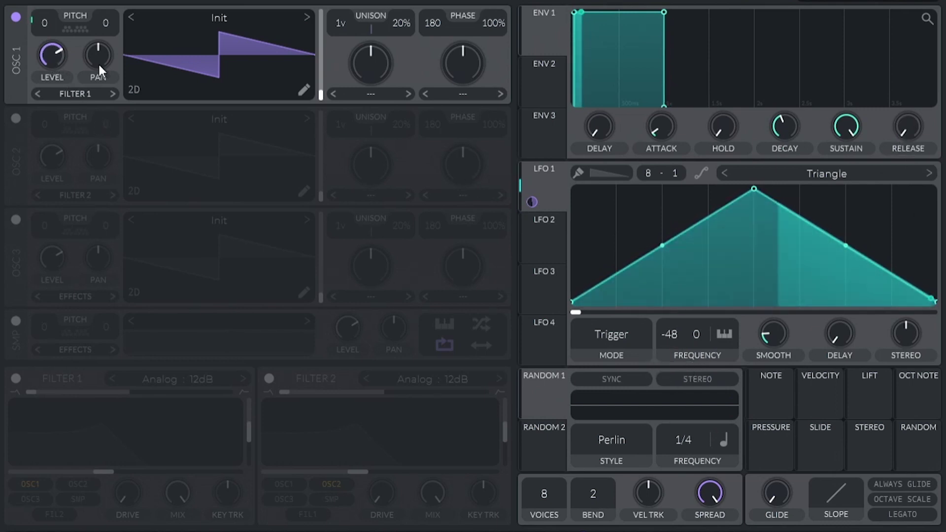
Step: Set LFO 1's modulation of oscillator 1's transpose to about 11.5 and reshape the LFO into a descending ramp
mouse_move(531, 204)
left_mouse_down()
mouse_move(531, 224)
mouse_move(530, 202)
left_mouse_up()
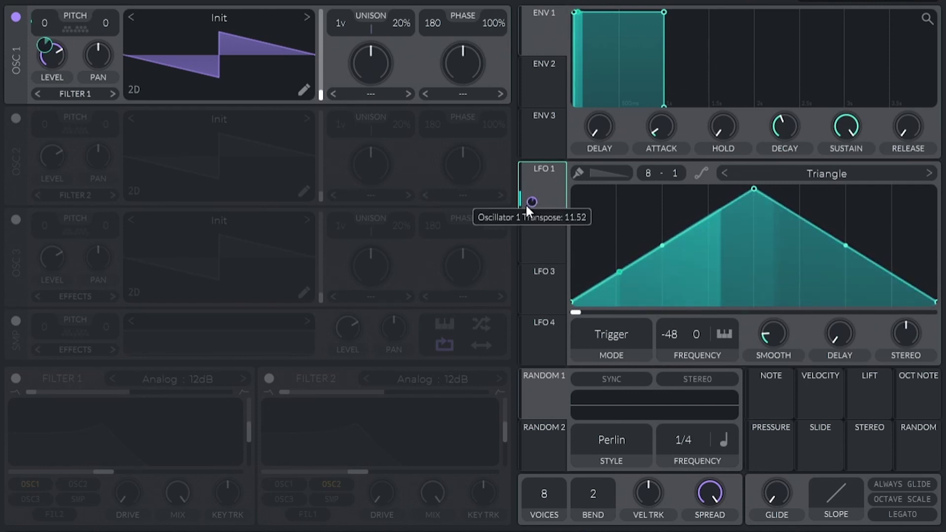
left_click_drag(747, 203, 570, 92)
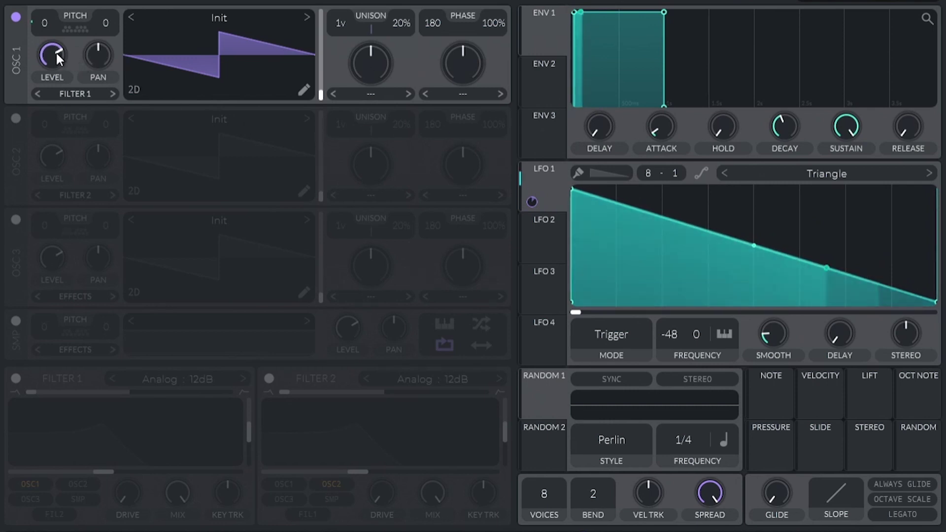
Step: Set oscillator 1's phase randomization to 0% and its unison to 2 voices with 7% detune
left_click_drag(484, 23, 261, 463)
left_click_drag(342, 20, 398, 45)
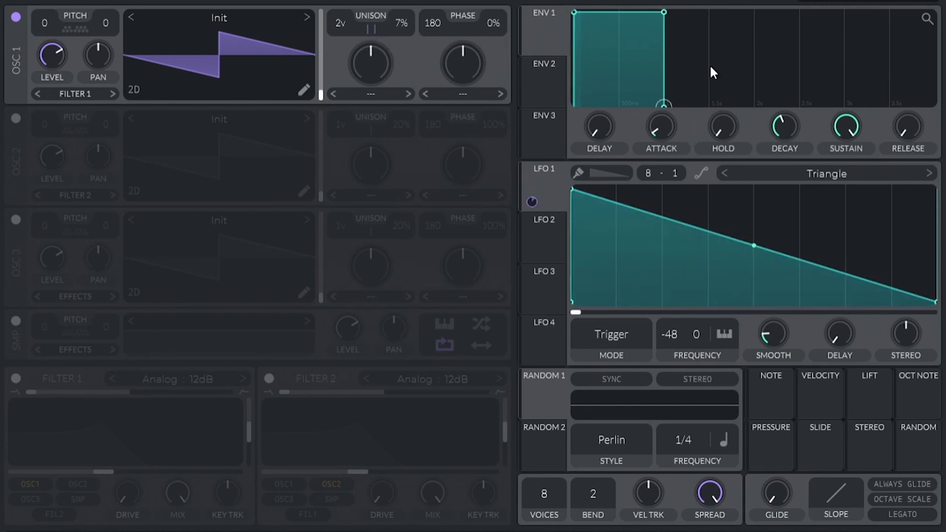
Step: Turn envelope 1's sustain and decay down to their minimum
left_click_drag(793, 128, 795, 329)
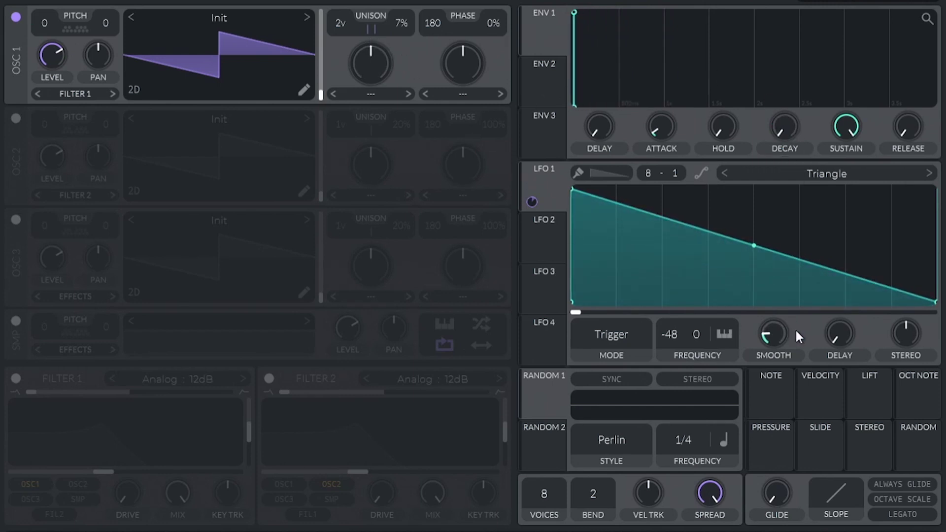
mouse_move(792, 112)
left_mouse_down()
mouse_move(796, 95)
mouse_move(796, 104)
left_mouse_up()
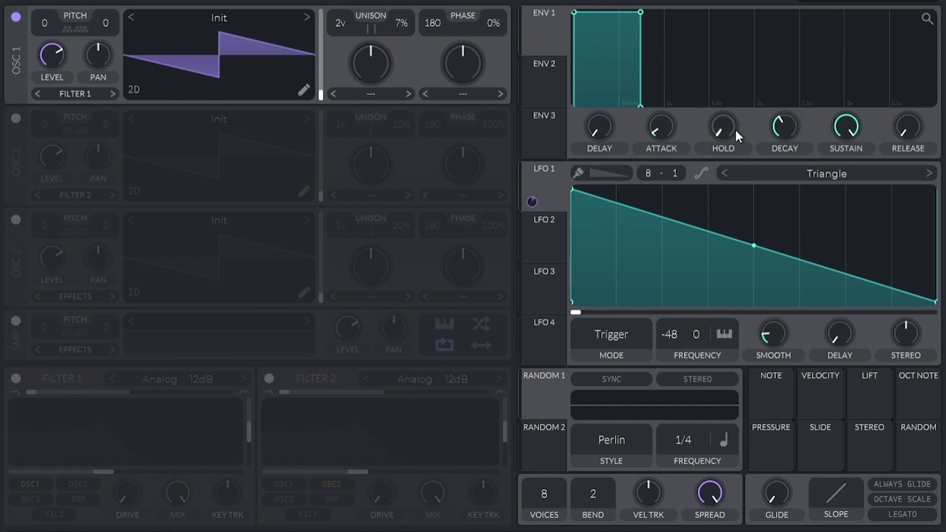
left_click_drag(845, 134, 742, 188)
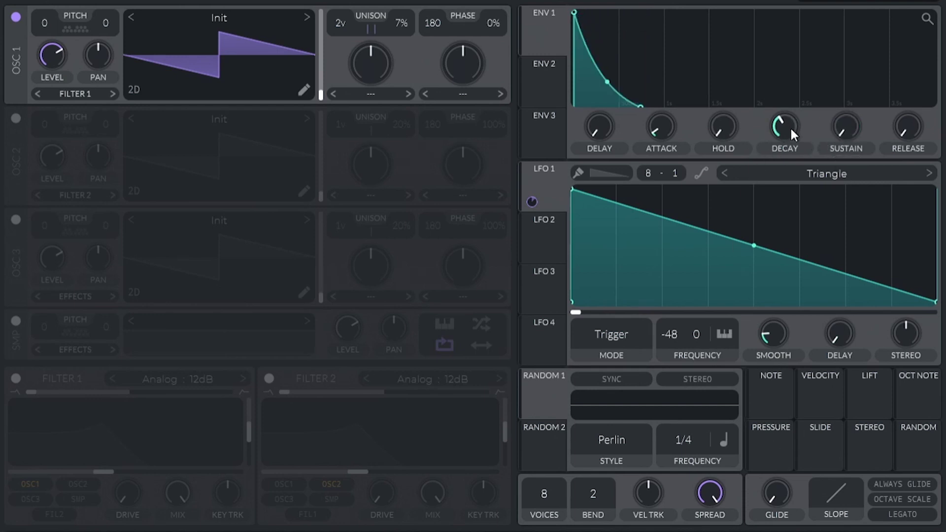
left_click_drag(788, 129, 801, 167)
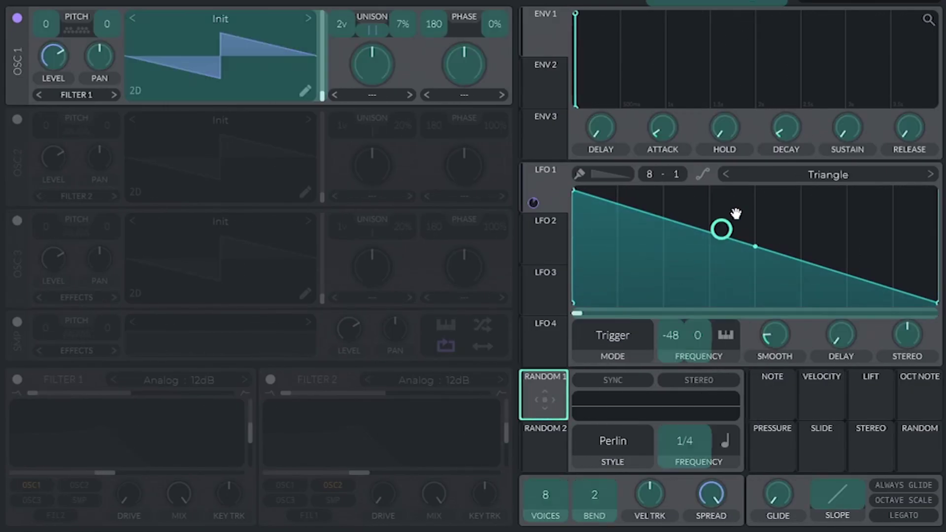
Step: Modulate envelope 1's decay with Random 1 at about 0.305, and set Random 1 to synced Sample & Hold at 1/16
left_click_drag(789, 127, 789, 128)
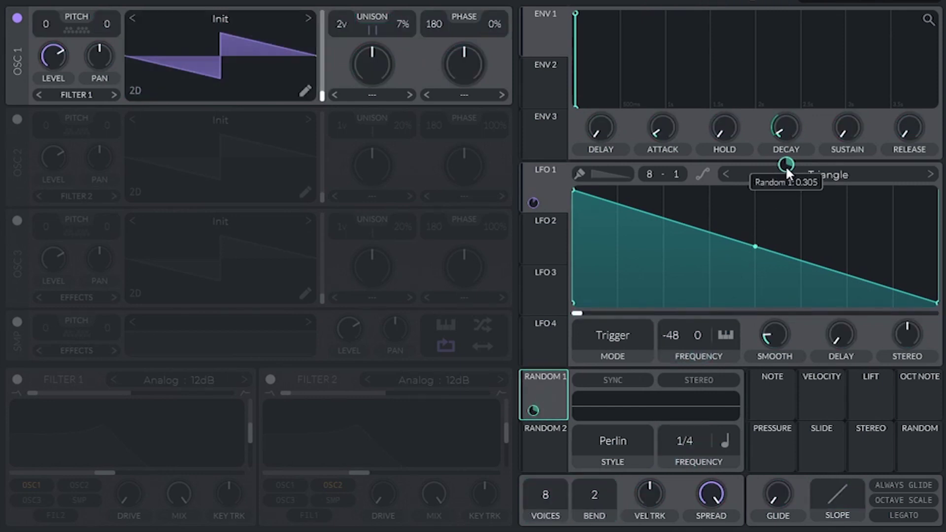
left_click(600, 379)
left_click(609, 454)
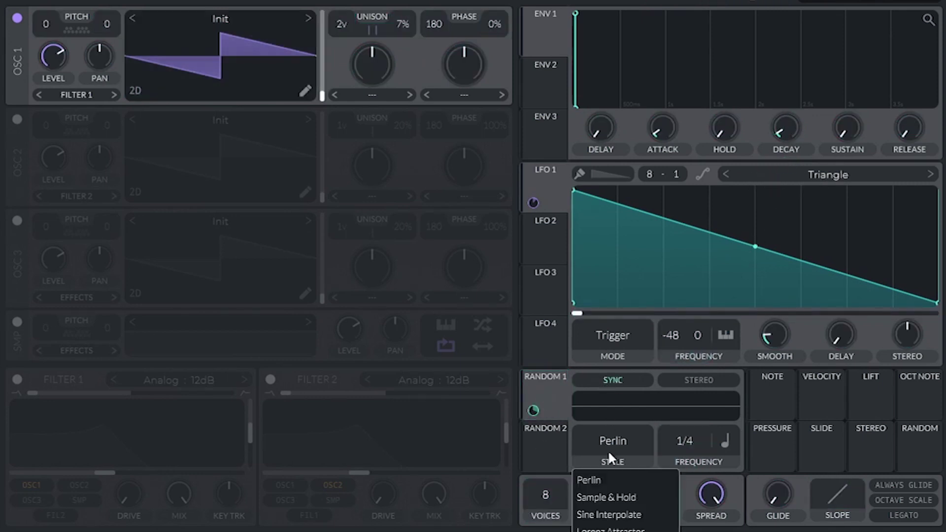
left_click(619, 496)
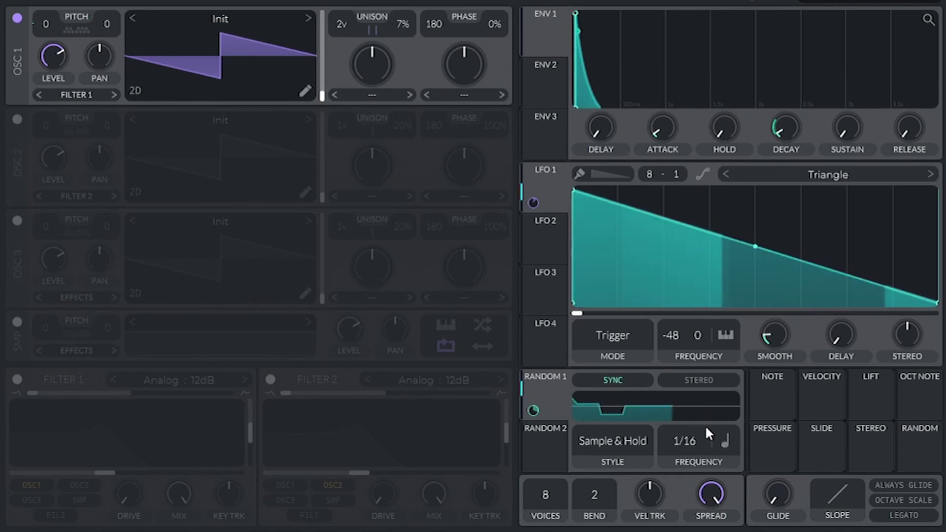
Step: Rebalance envelope 1's decay against a deeper Random 1 modulation, keeping attack and release at their minimum
mouse_move(784, 131)
left_mouse_down()
mouse_move(787, 120)
mouse_move(783, 173)
mouse_move(811, 62)
mouse_move(788, 160)
mouse_move(781, 131)
left_mouse_up()
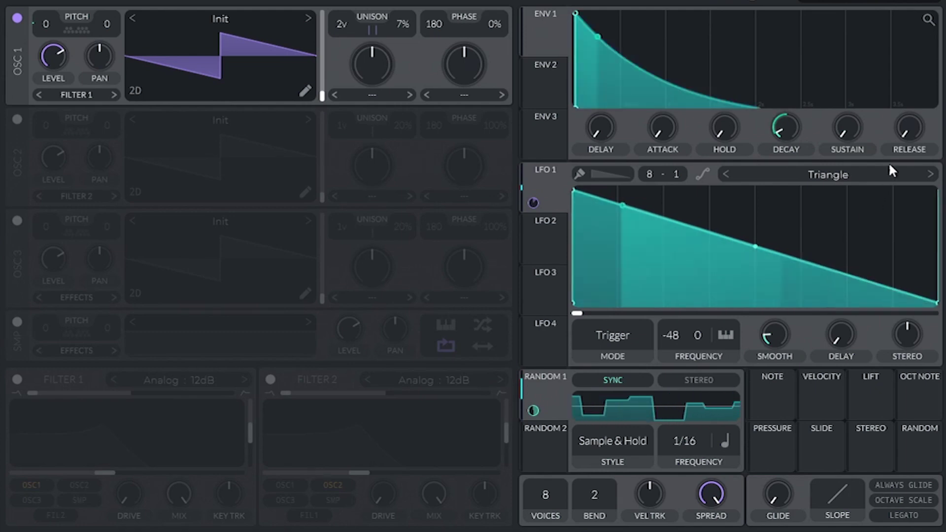
left_click_drag(913, 135, 864, 283)
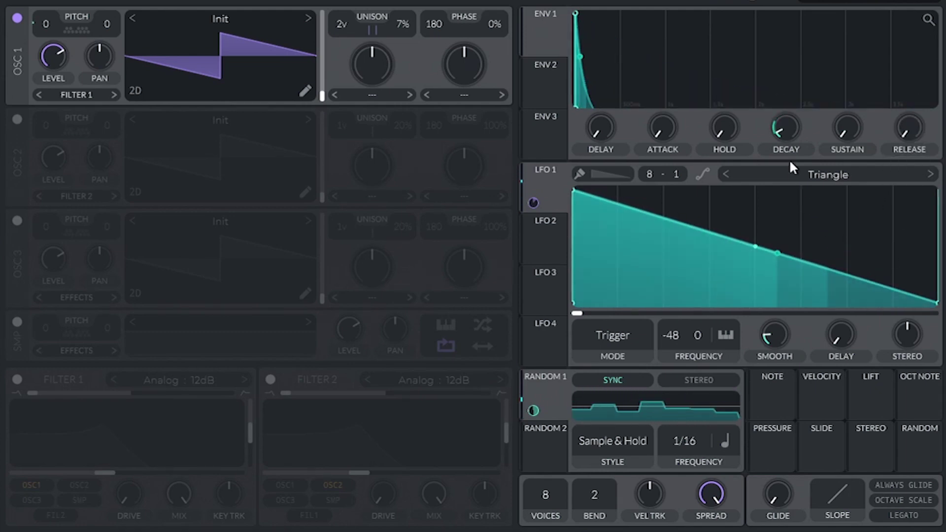
left_click_drag(788, 142, 787, 134)
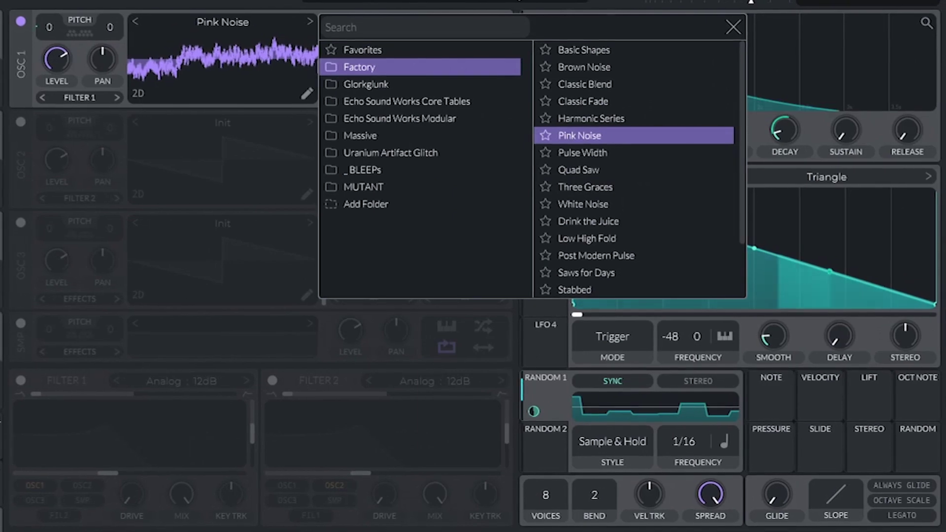
Step: Load the Factory Pink Noise wavetable into oscillator 1 and set envelope 1's decay to about 0.026 seconds with reduced Random 1 modulation
left_click(306, 70)
mouse_move(321, 58)
left_mouse_down()
mouse_move(327, 38)
mouse_move(329, 59)
left_mouse_up()
mouse_move(772, 134)
left_click_drag(773, 164, 772, 131)
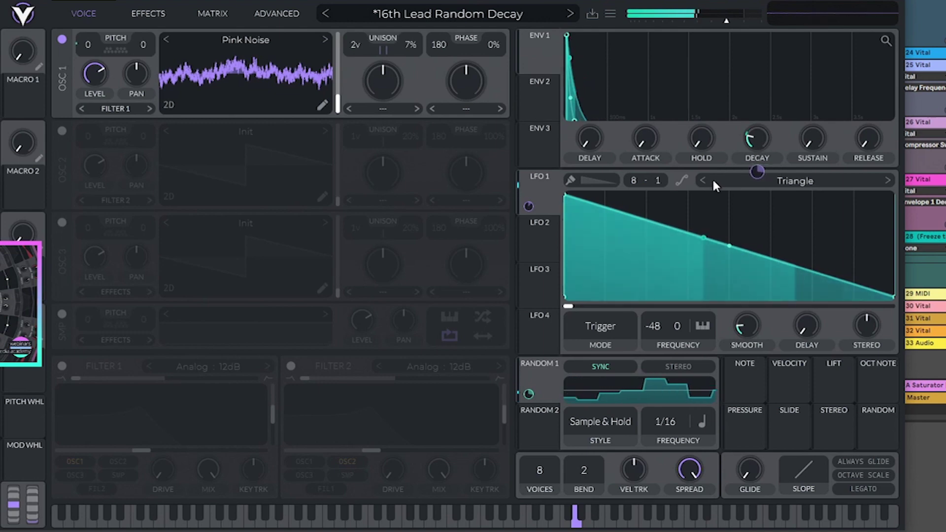
left_click_drag(758, 142, 760, 153)
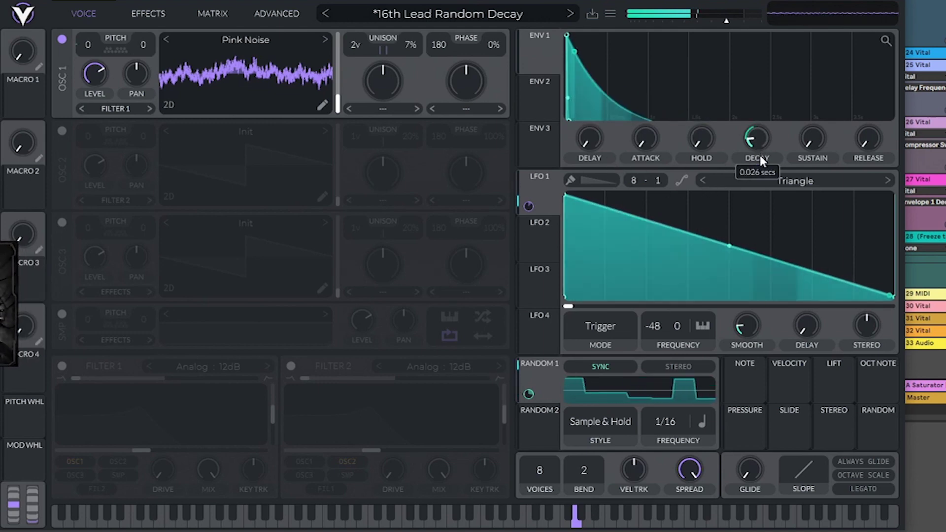
Step: Review the modulation matrix and reassign LFO 1 to oscillator 1's transpose with a moderate depth, with LFO 1's smoothing at minimum
left_click(195, 10)
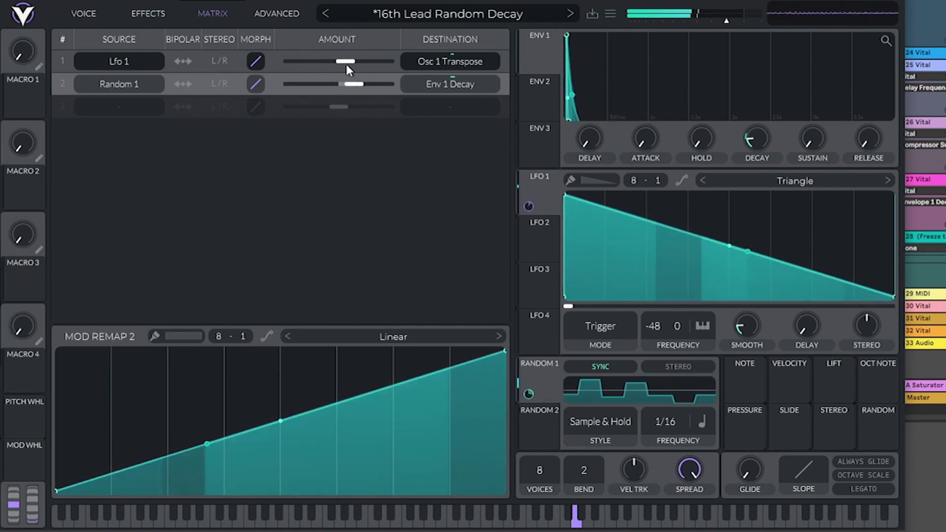
left_click(84, 14)
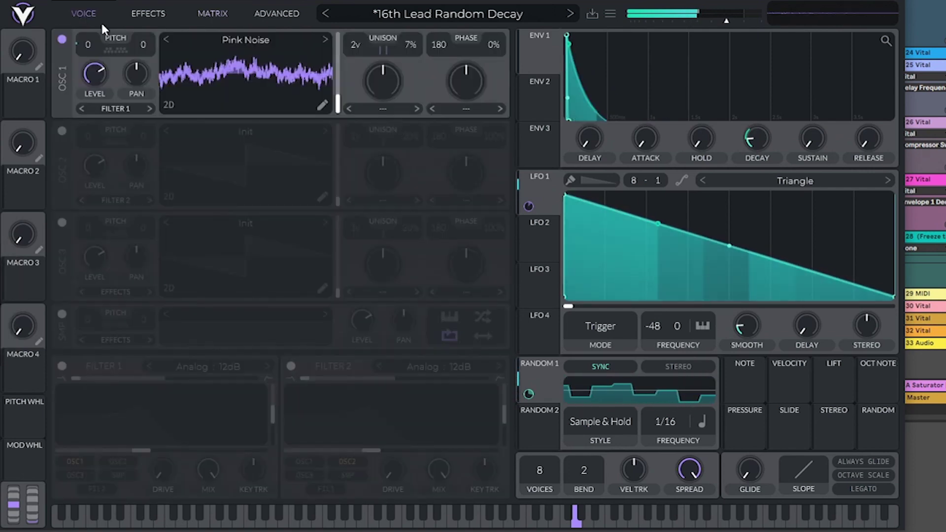
mouse_move(527, 206)
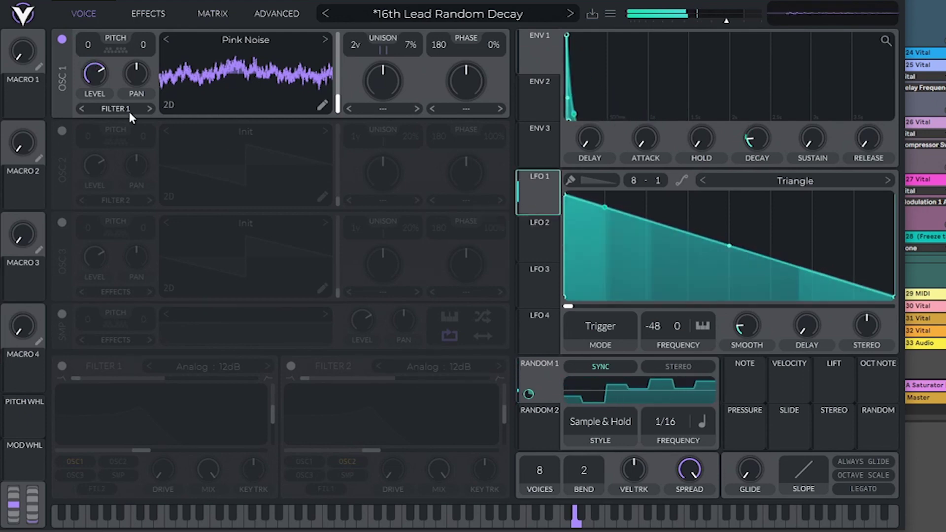
left_click_drag(553, 187, 94, 74)
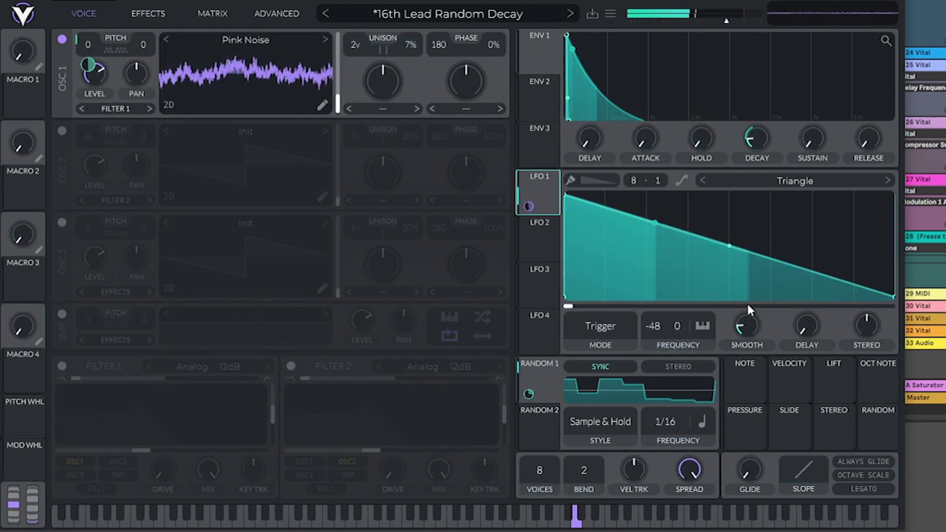
mouse_move(529, 207)
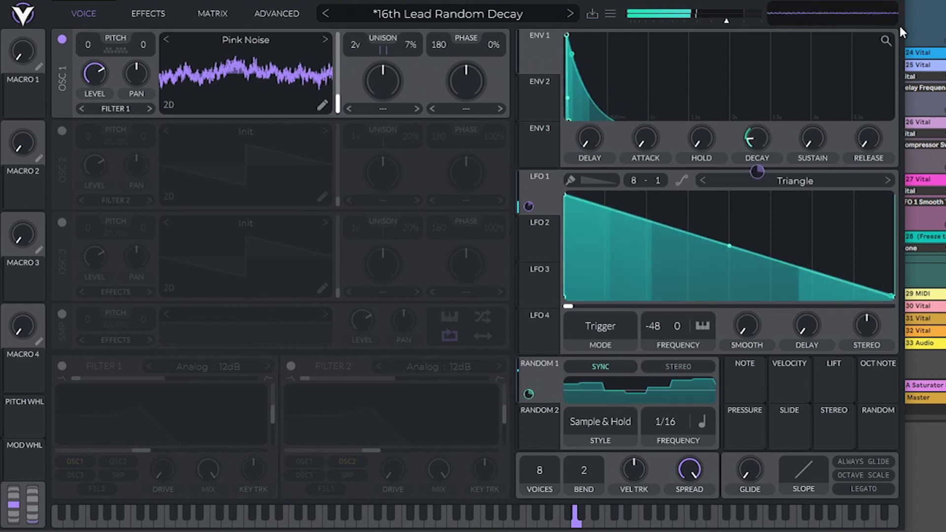
Step: Enable filter 1 and set its Analog 12dB blend to about midway for a band-pass response
left_click(61, 366)
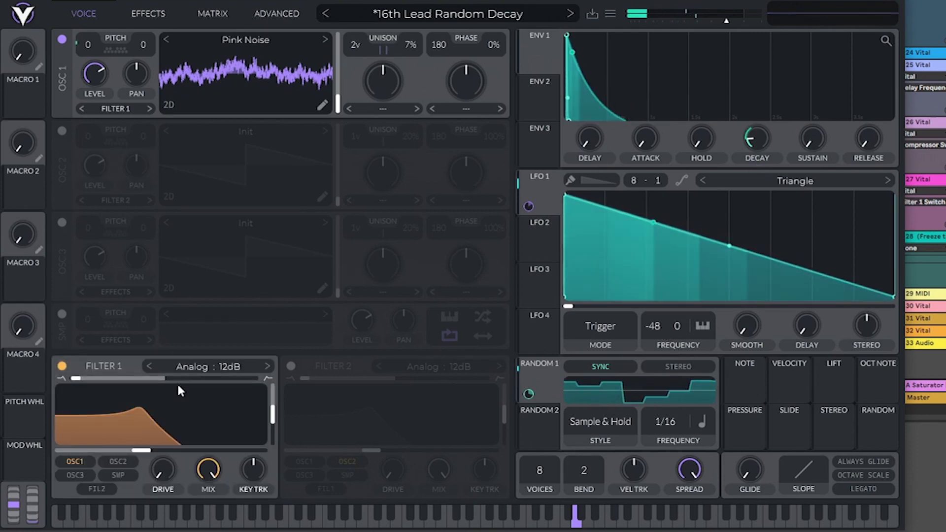
left_click_drag(118, 379, 203, 379)
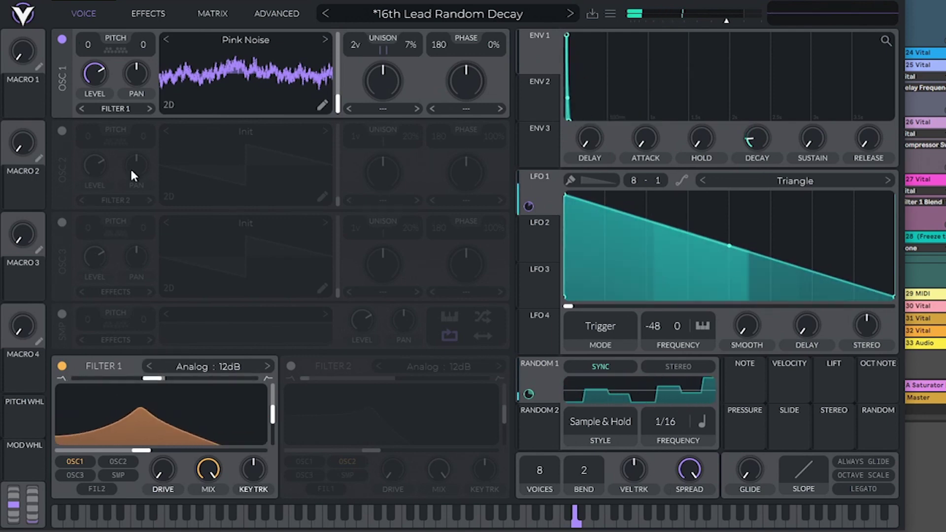
Step: Turn on the multiband compressor and an EQ whose low band cuts the lows, in the effects chain
left_click(148, 13)
left_click(61, 92)
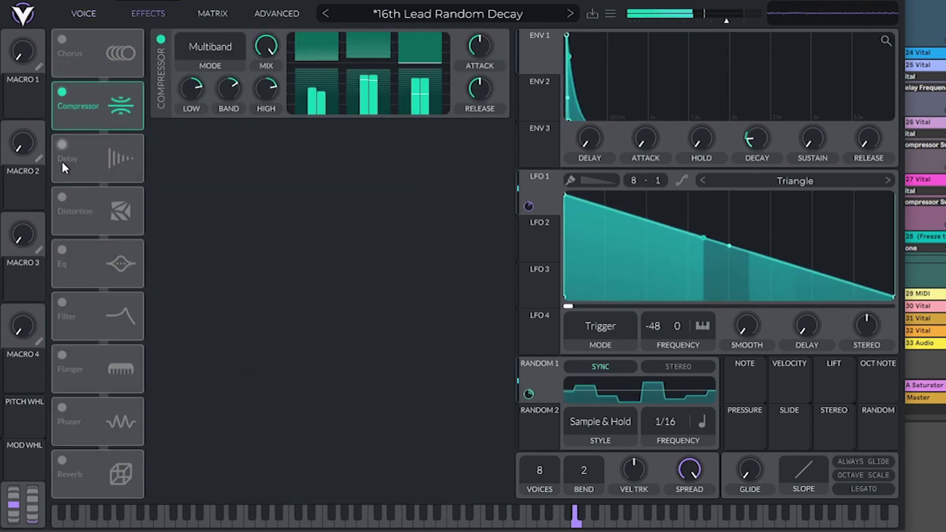
left_click(61, 251)
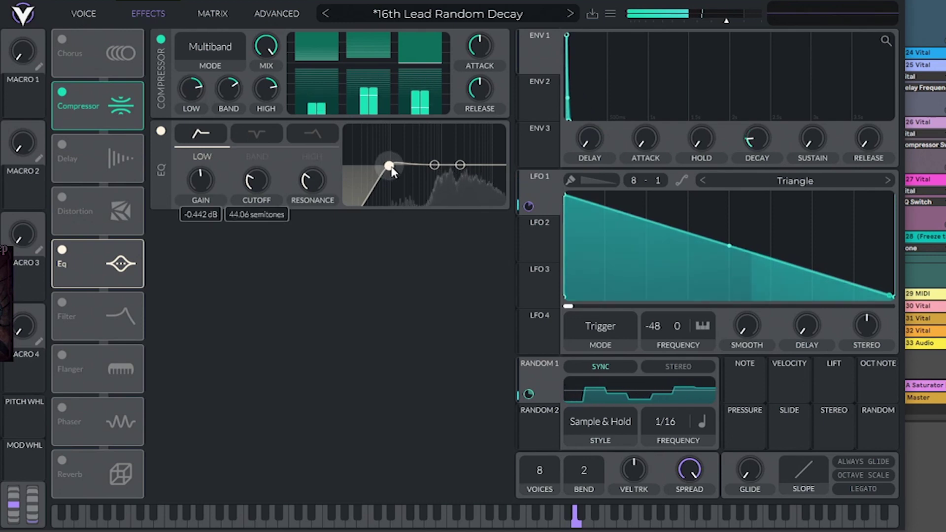
Step: Blend filter 1 to high-pass, place its cutoff near the middle of the range and assign LFO 2 to the cutoff
left_click(83, 13)
left_click_drag(143, 440, 208, 452)
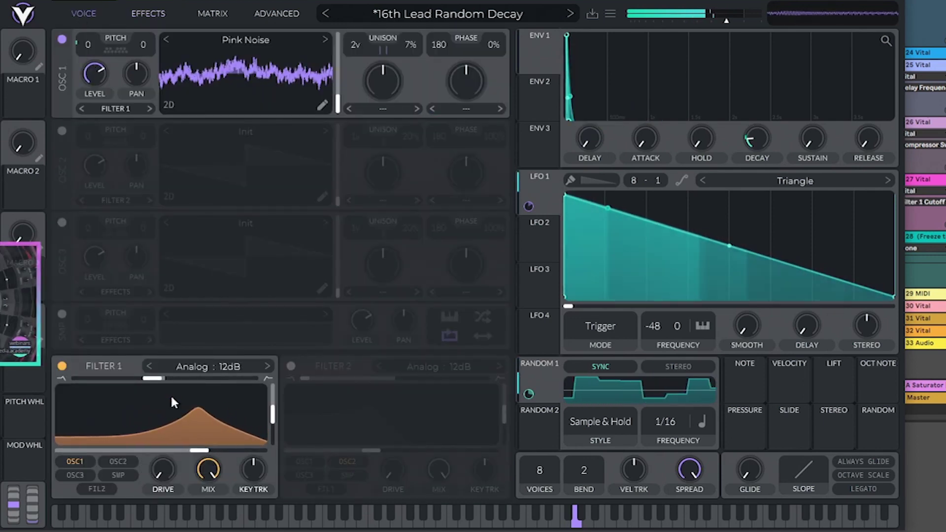
left_click_drag(153, 378, 359, 393)
left_click_drag(202, 450, 168, 449)
left_click_drag(529, 253, 160, 435)
Step: Switch LFO 2 to Sync mode at a 1/1 rate and turn down its smoothing
left_click(545, 245)
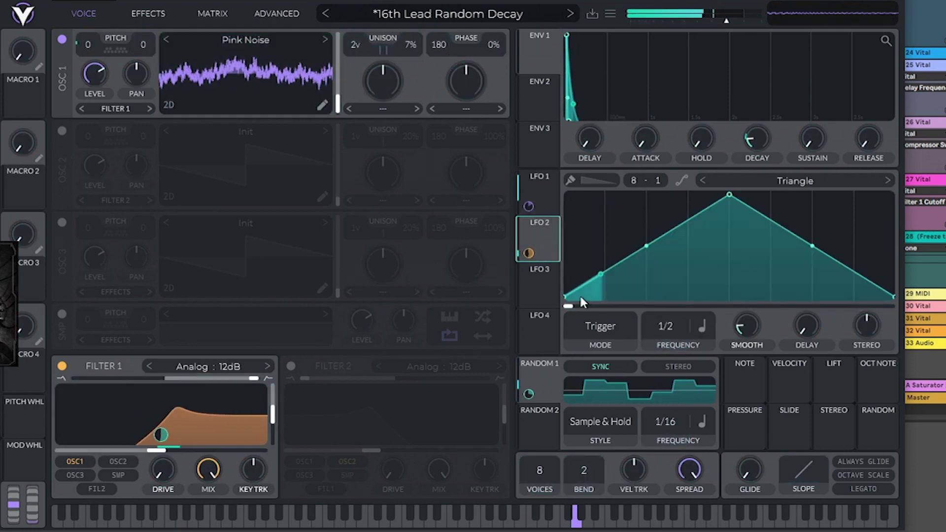
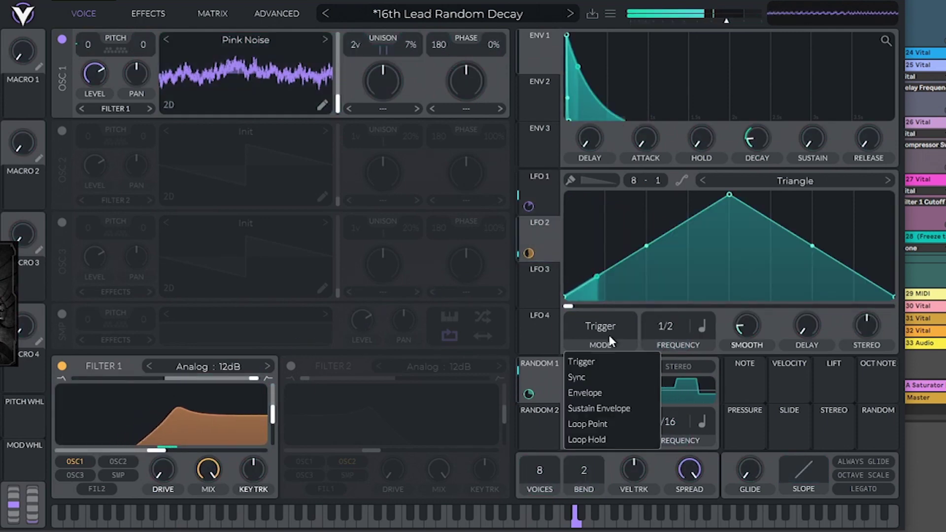
left_click_drag(649, 331, 677, 345)
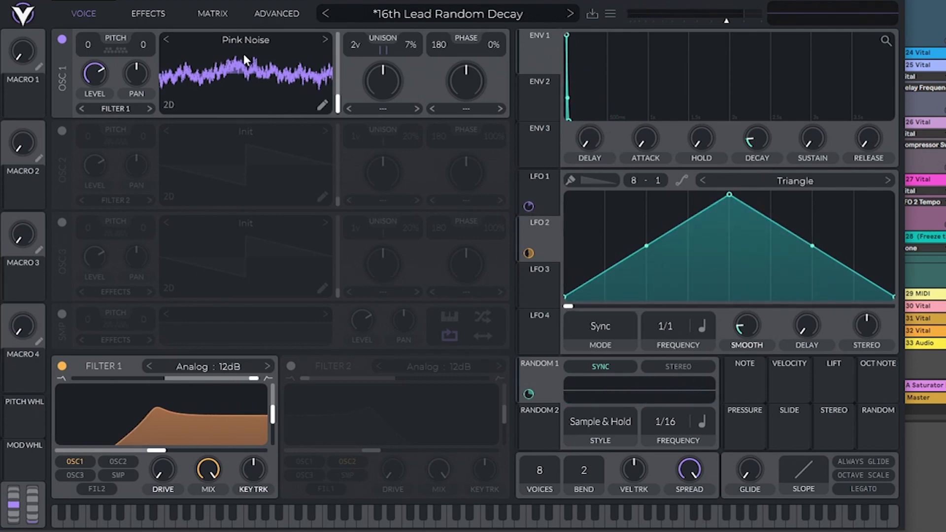
key("space")
left_click_drag(744, 329, 743, 360)
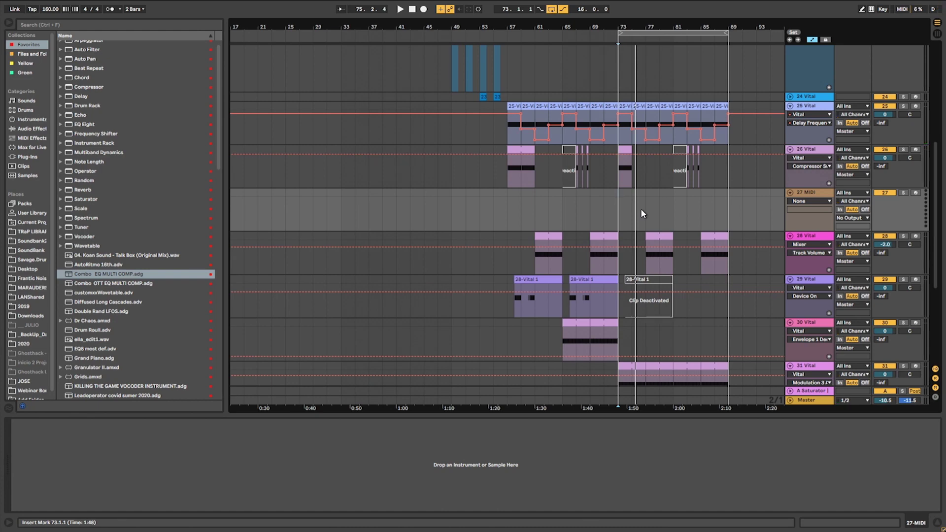
Step: Copy track 26's clip at bar 73 to bar 75 on the empty MIDI track 27, and load Vital on that track
left_click(806, 150)
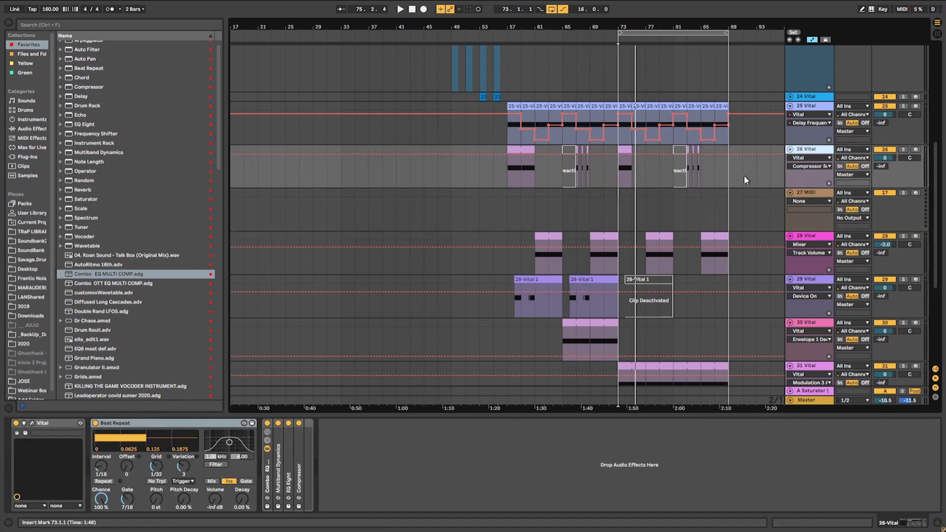
left_click_drag(625, 150, 654, 206)
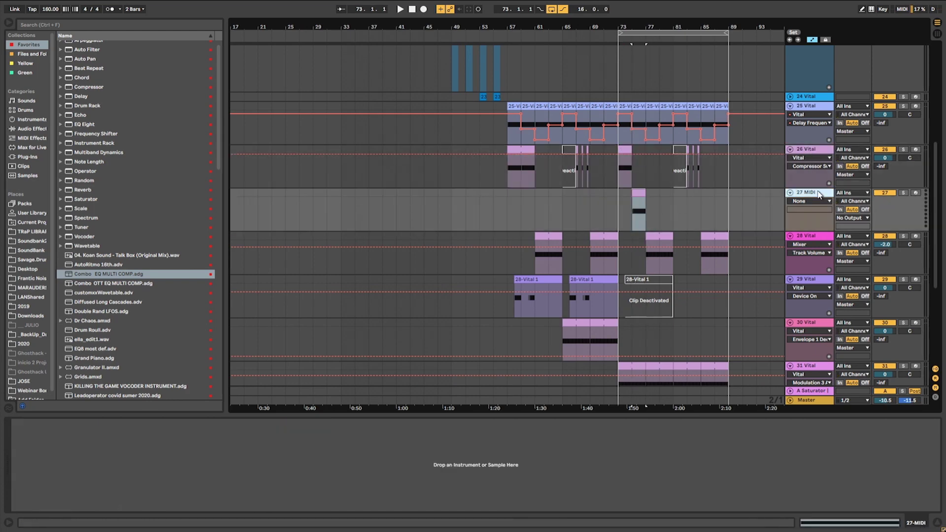
scroll(157, 346, "down", 10)
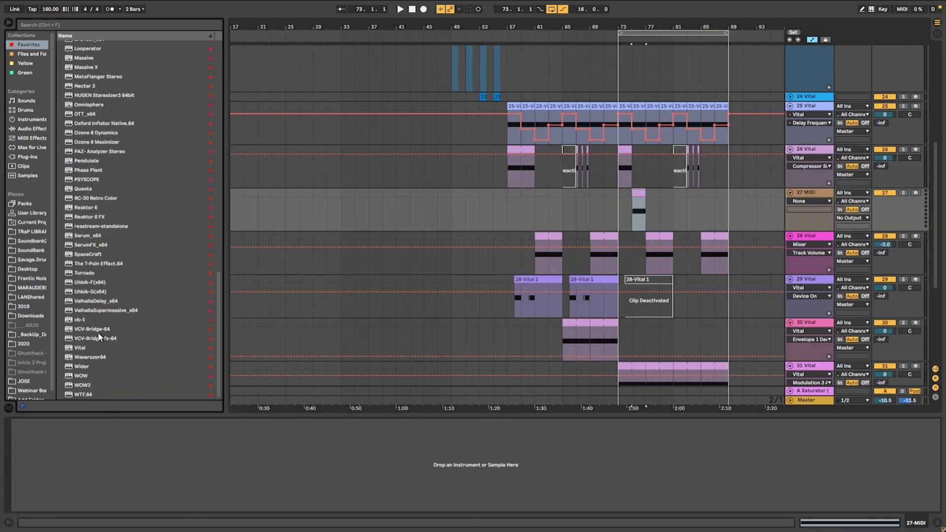
double_click(81, 348)
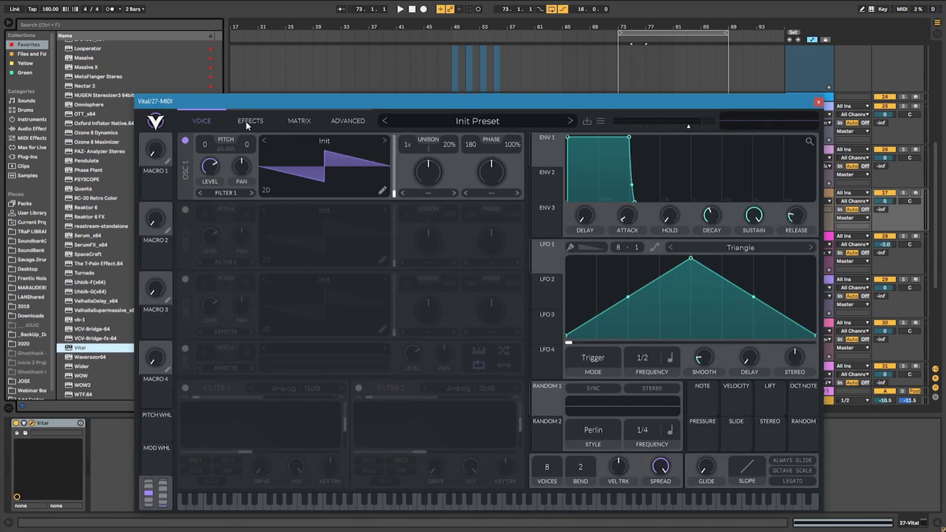
Step: Open Vital's preset browser and list the presets in the User folder
left_click(466, 122)
scroll(442, 385, "down", 10)
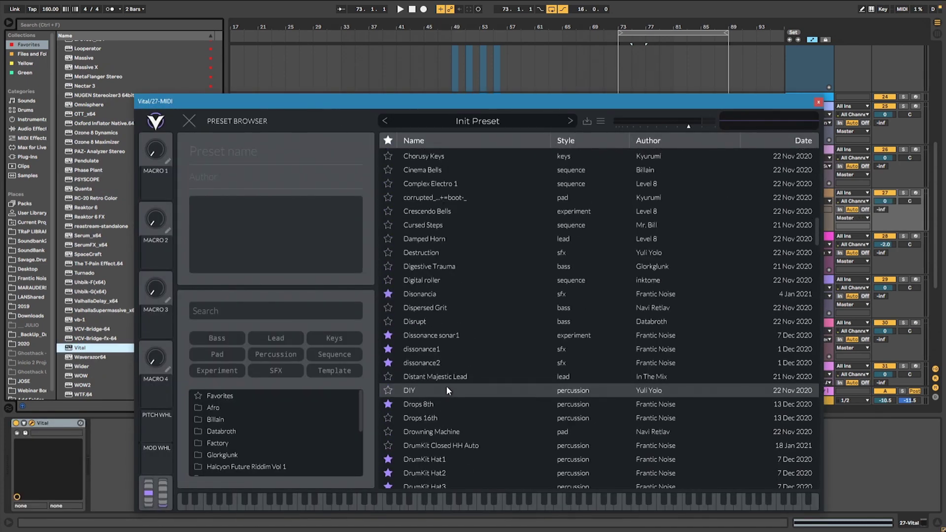
scroll(272, 421, "down", 5)
left_click(230, 458)
scroll(508, 376, "down", 3)
scroll(506, 380, "up", 20)
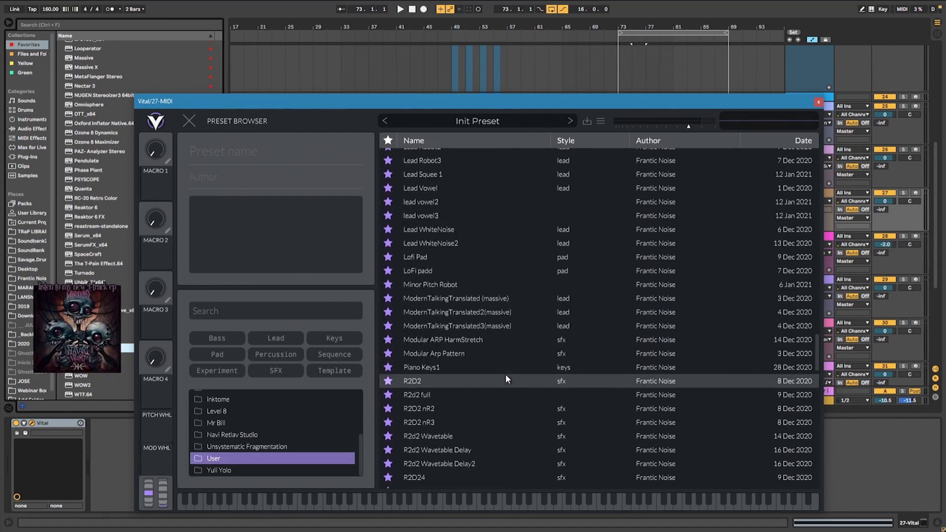
Step: Browse the lead presets, load Lead 69869 Ritmico and start playback to hear it
scroll(499, 244, "up", 2)
scroll(483, 245, "up", 2)
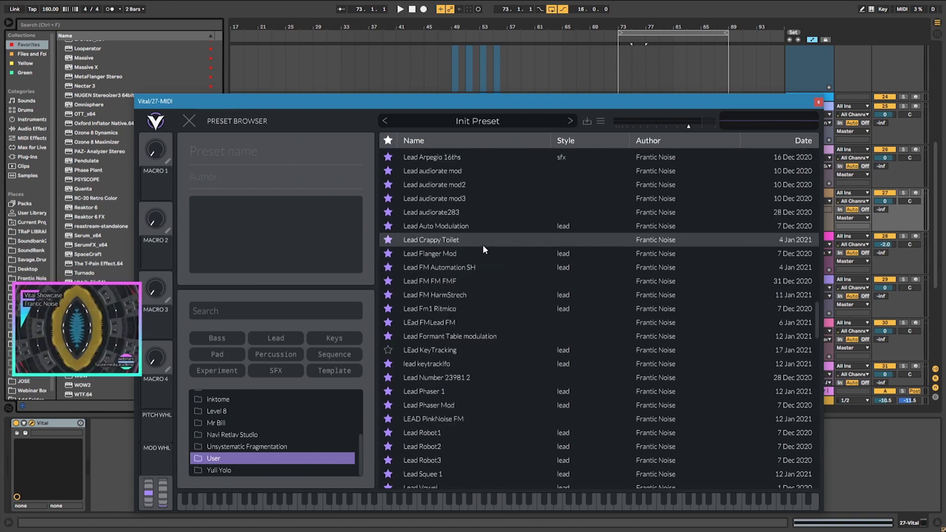
scroll(483, 245, "down", 2)
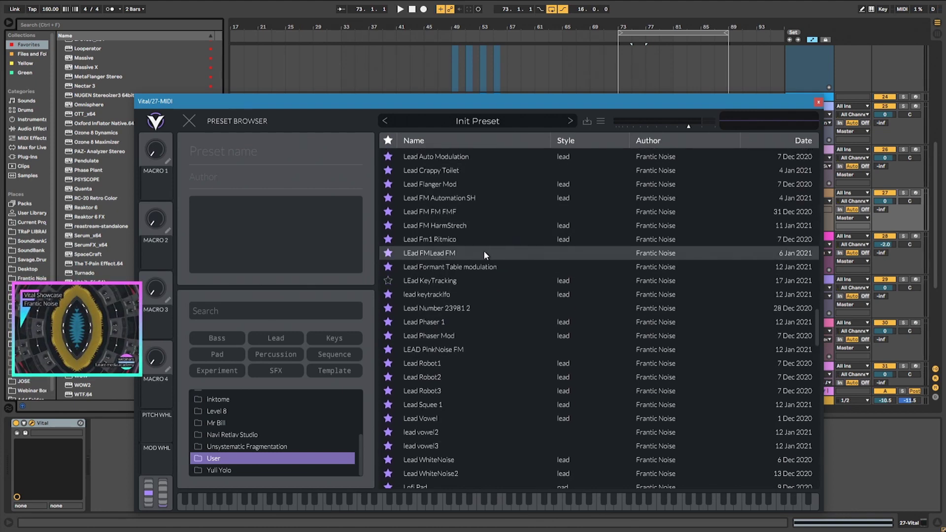
scroll(482, 257, "down", 1)
scroll(477, 297, "down", 2)
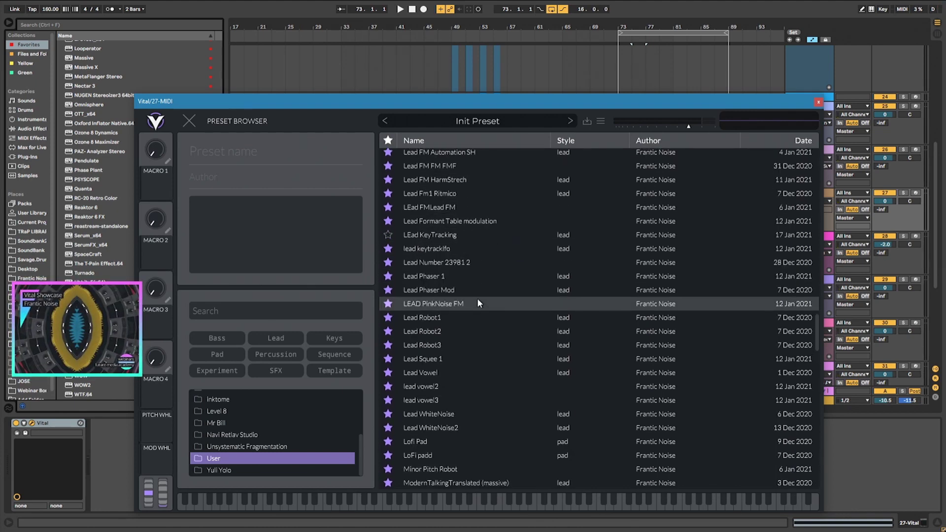
scroll(477, 298, "up", 2)
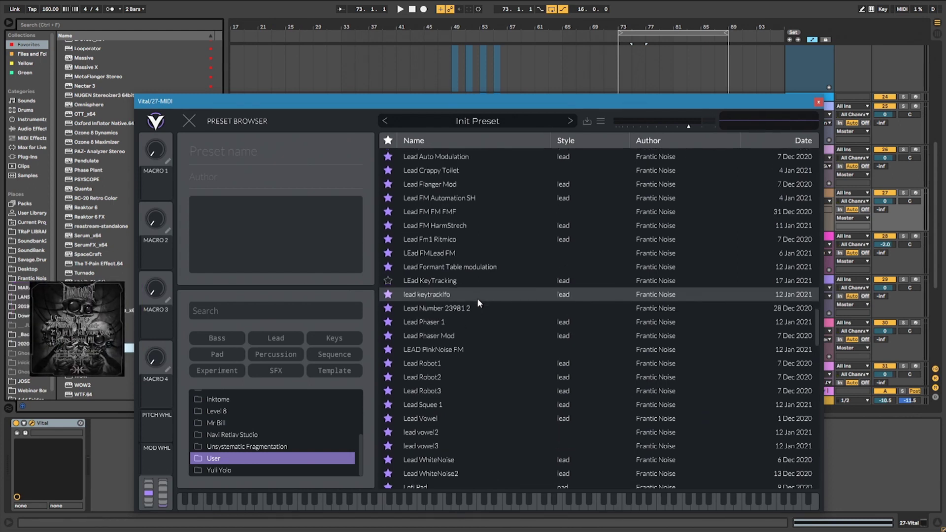
scroll(477, 298, "up", 3)
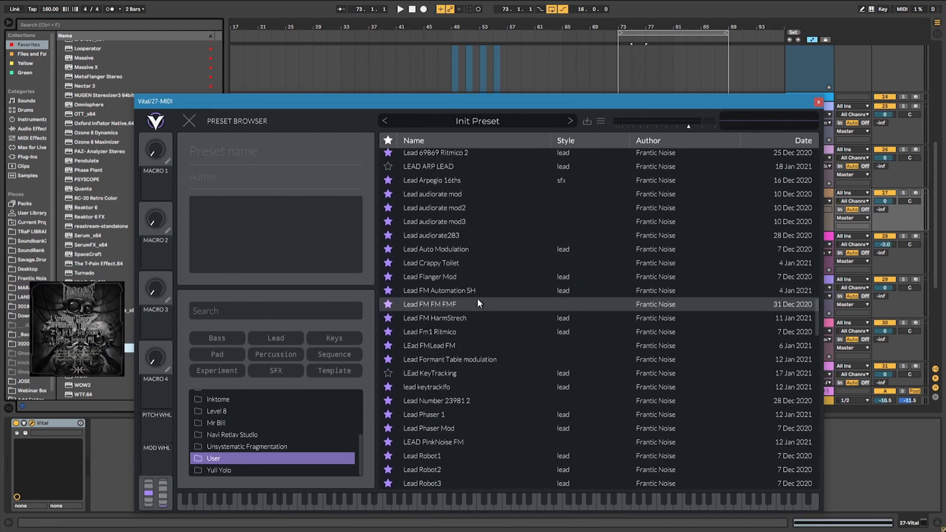
scroll(477, 304, "up", 3)
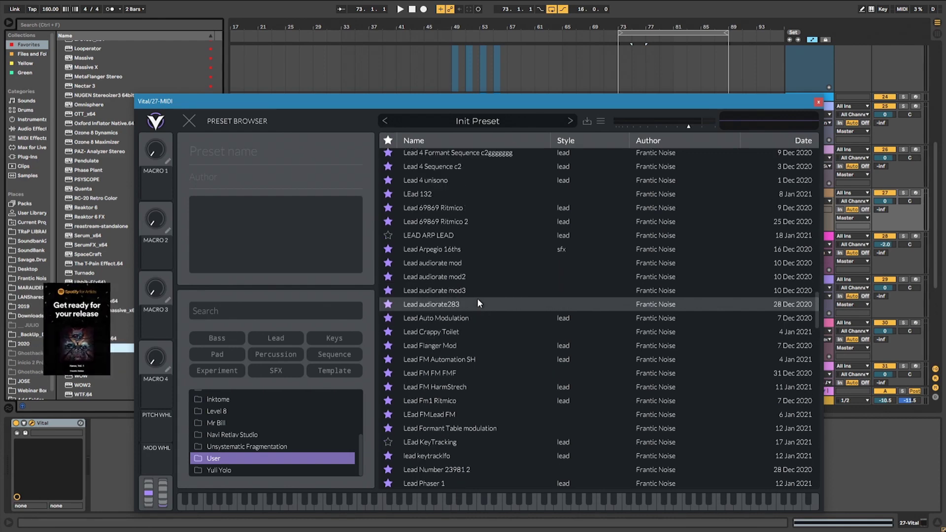
left_click(471, 231)
key("space")
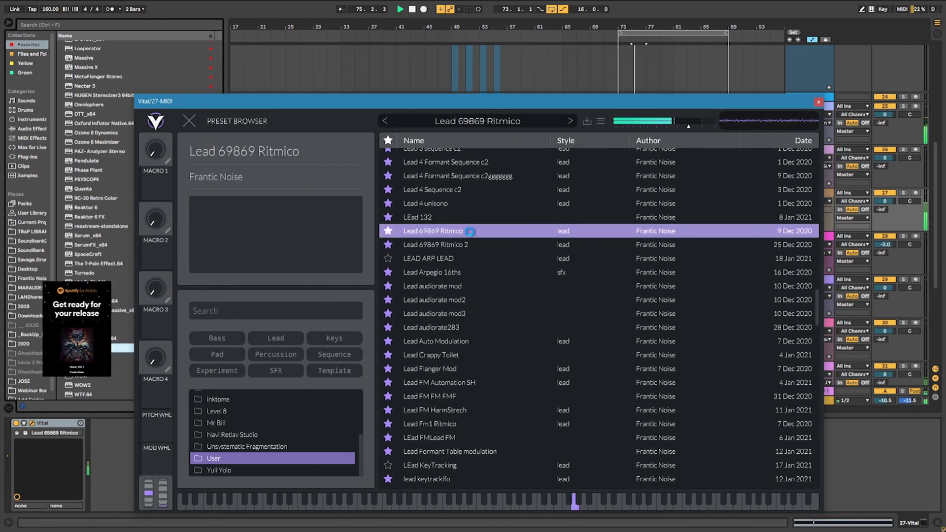
Step: Open the clip at bar 75 on track 27 and transpose its note down two octaves to G2
left_click_drag(558, 103, 535, 376)
key("space")
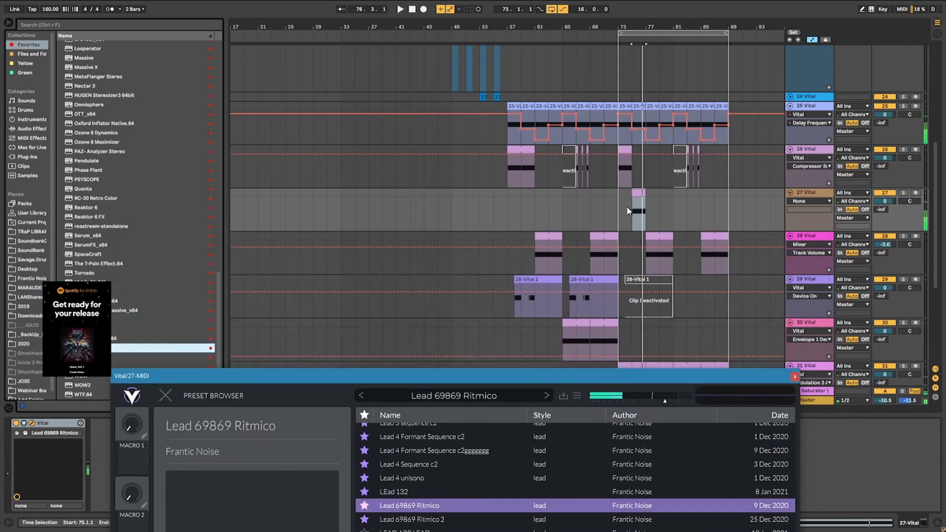
double_click(640, 193)
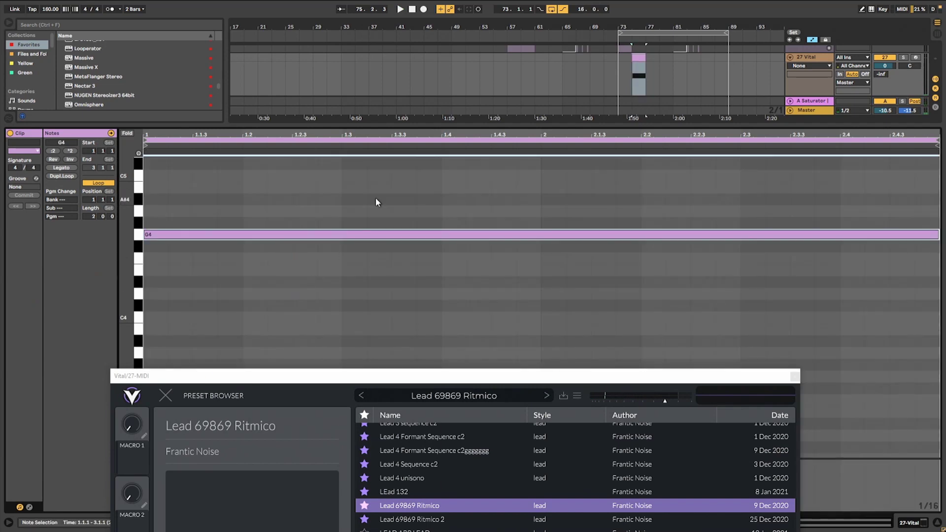
scroll(374, 197, "up", 3)
key("shift+Down")
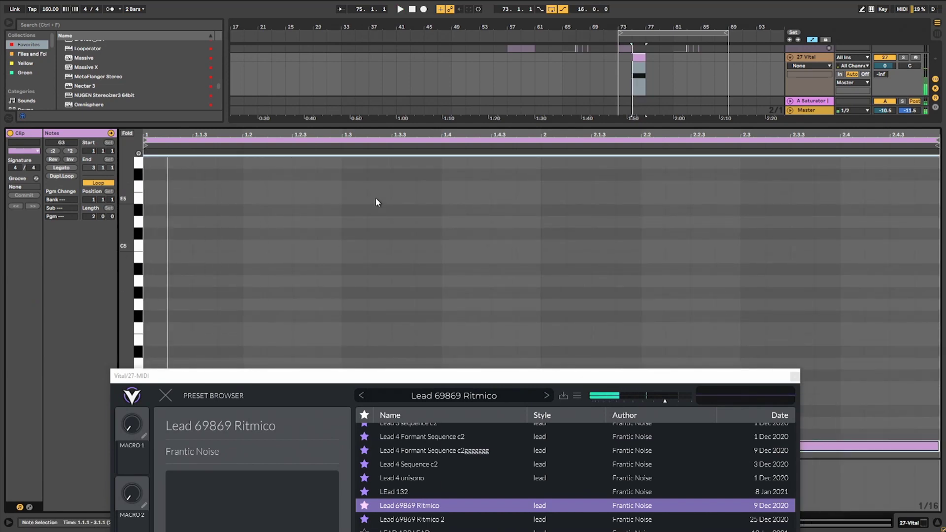
key("shift+Down")
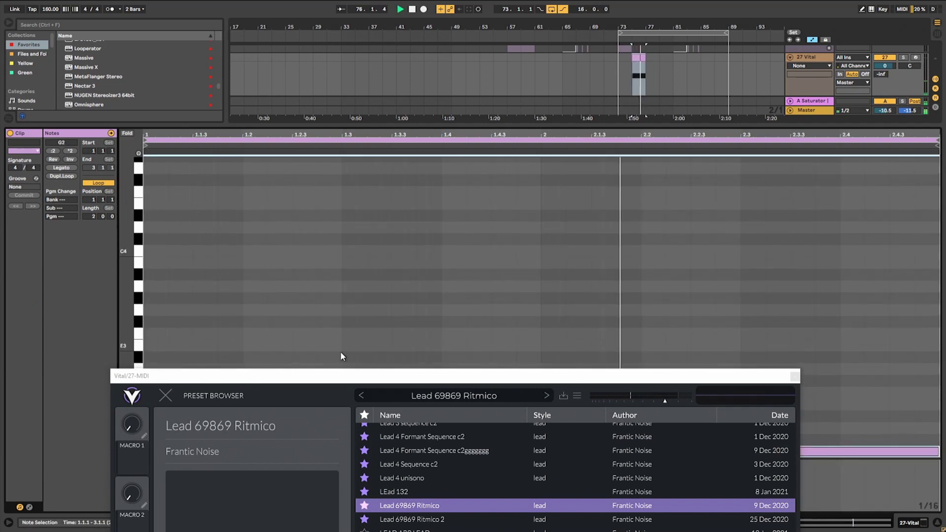
Step: Audition the Lead 69869 Ritmico preset with the lowered note
left_click_drag(329, 377, 476, 67)
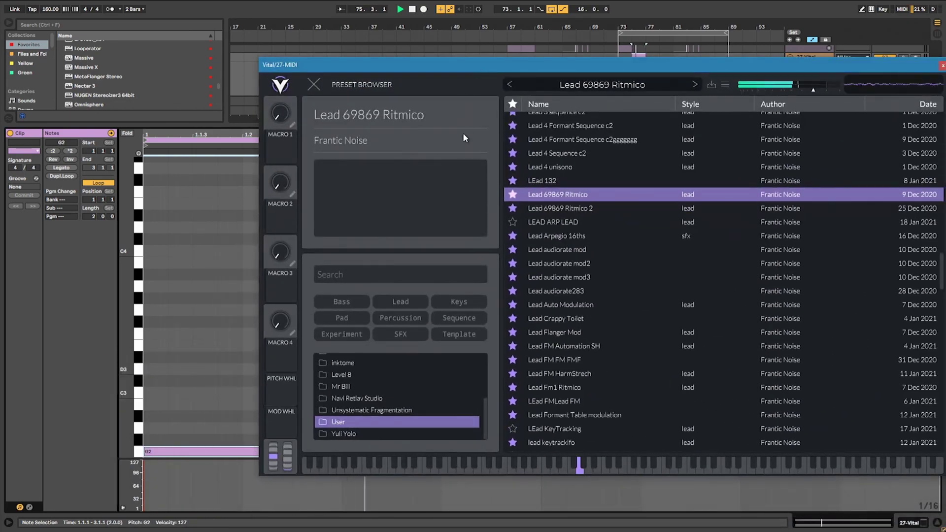
left_click_drag(655, 62, 610, 275)
left_click(586, 201)
key("space")
key("space")
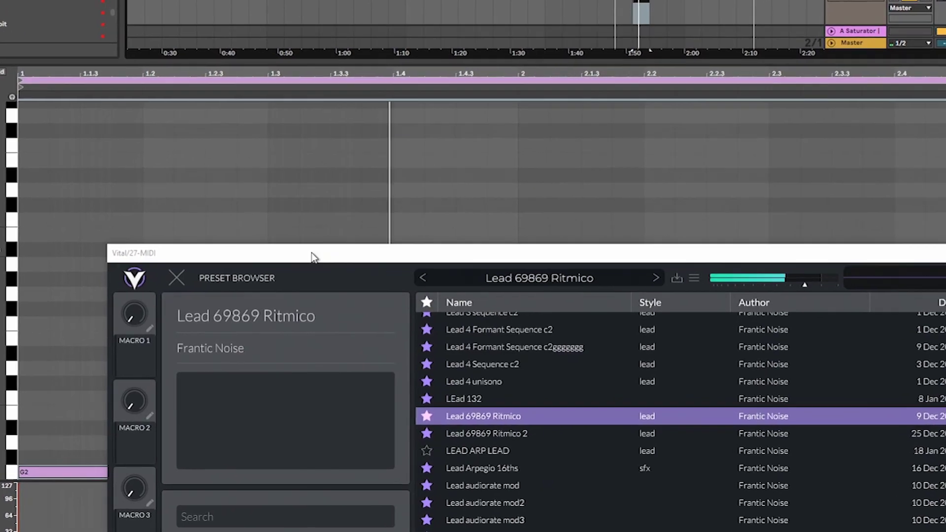
Step: Show the preset's voice settings and load the Lead 69869 Ritmico 2 preset
left_click_drag(324, 259, 269, 36)
left_click(68, 14)
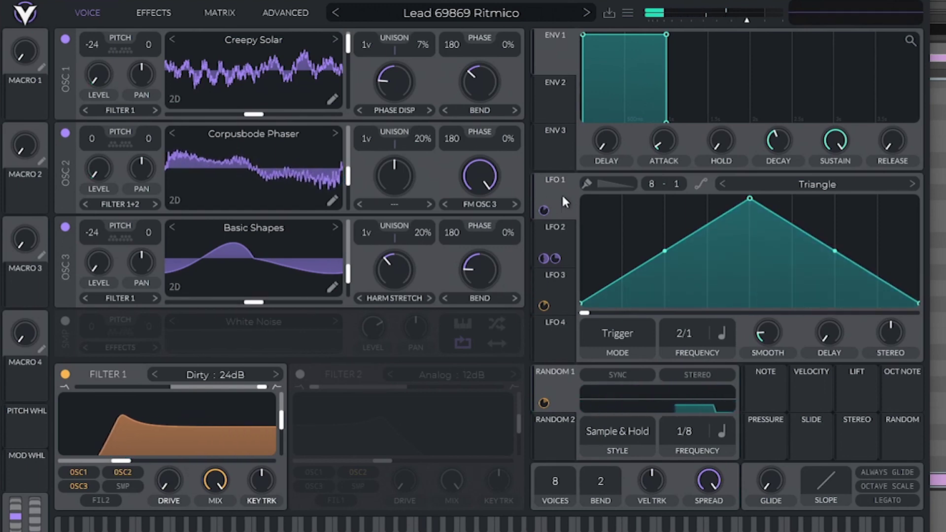
left_click(539, 13)
left_click(438, 180)
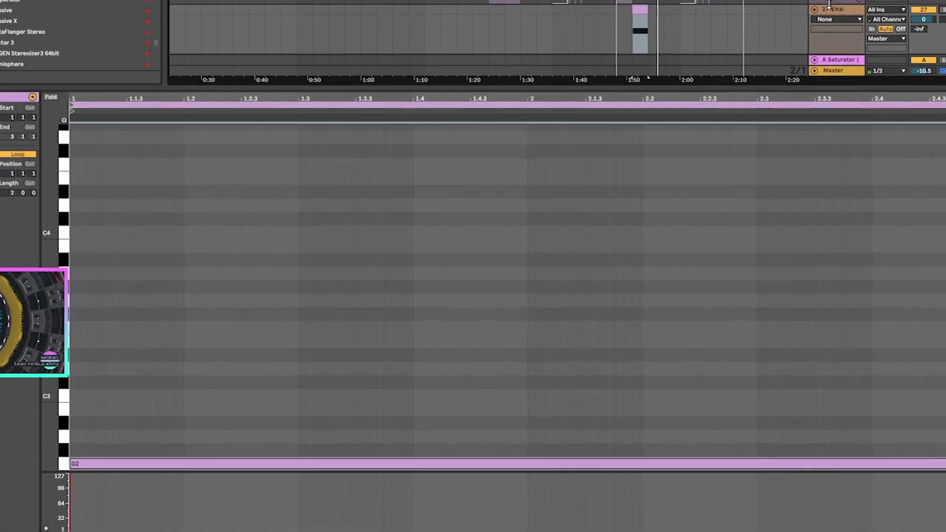
Step: Duplicate Vital track 27 and move the clip on track 27 from bar 75 to bar 81
key("ctrl+d")
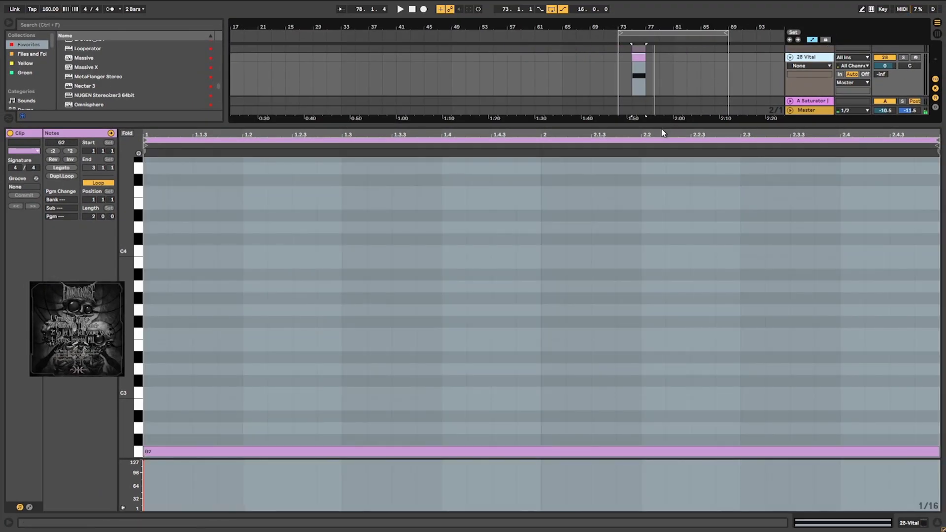
key("ctrl+alt+l")
scroll(678, 123, "up", 2)
right_click(818, 196)
left_click(688, 196)
left_click_drag(637, 152, 676, 155)
key("space")
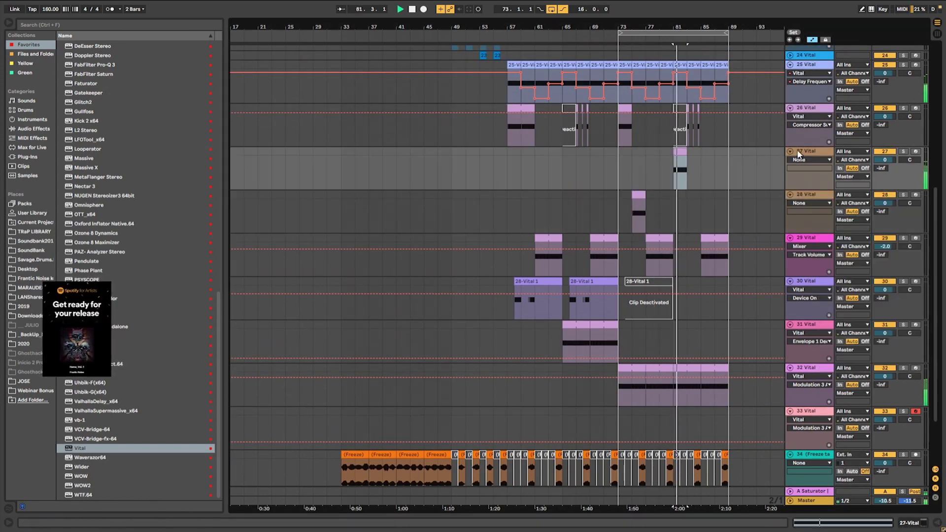
Step: Open the Vital instance on track 27 and initialize its preset
key("ctrl+alt+l")
left_click(25, 423)
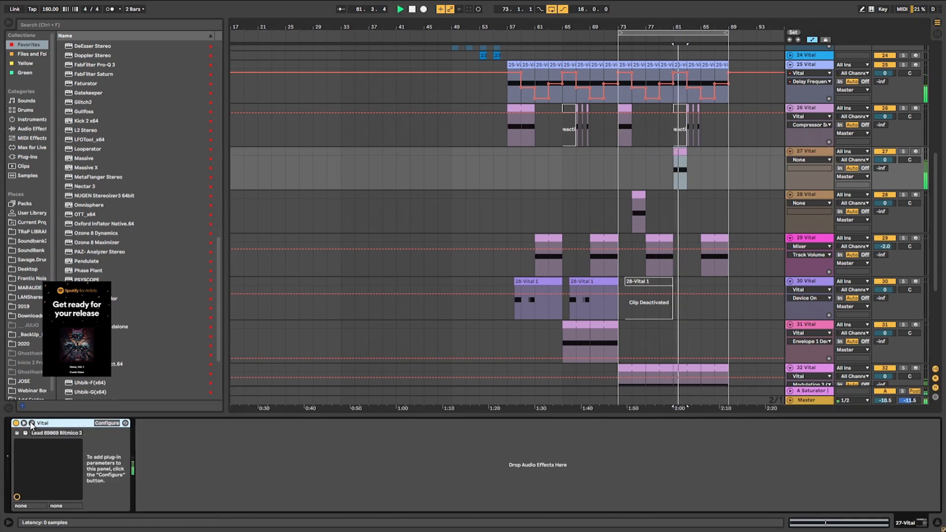
left_click(32, 423)
left_click(627, 107)
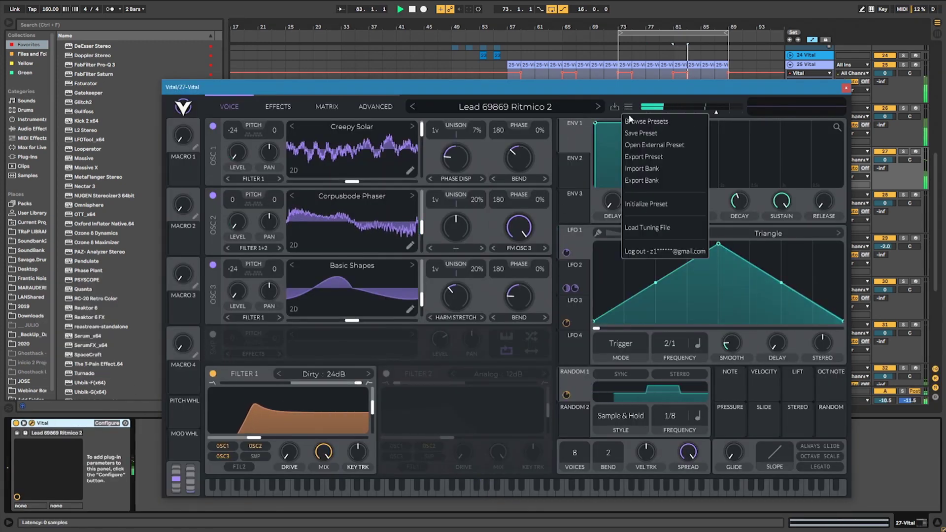
left_click(642, 168)
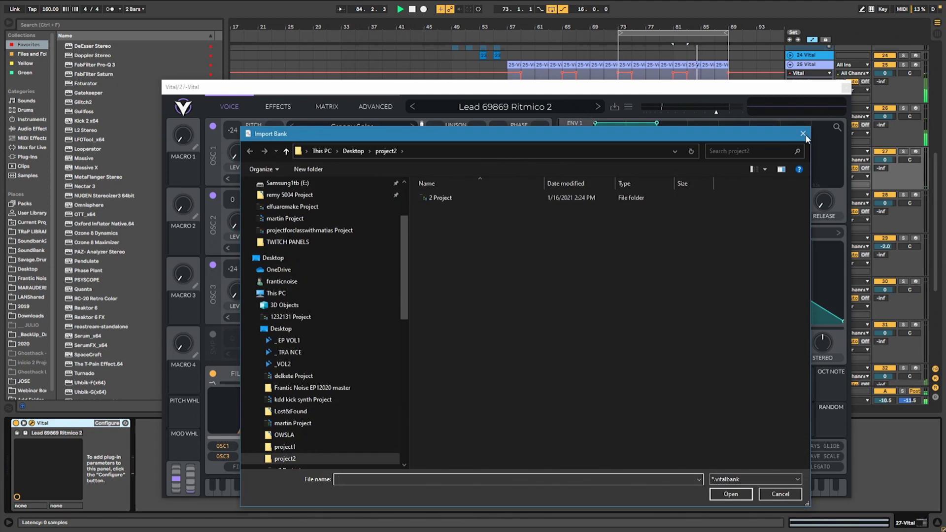
left_click(802, 134)
left_click(628, 106)
left_click(648, 199)
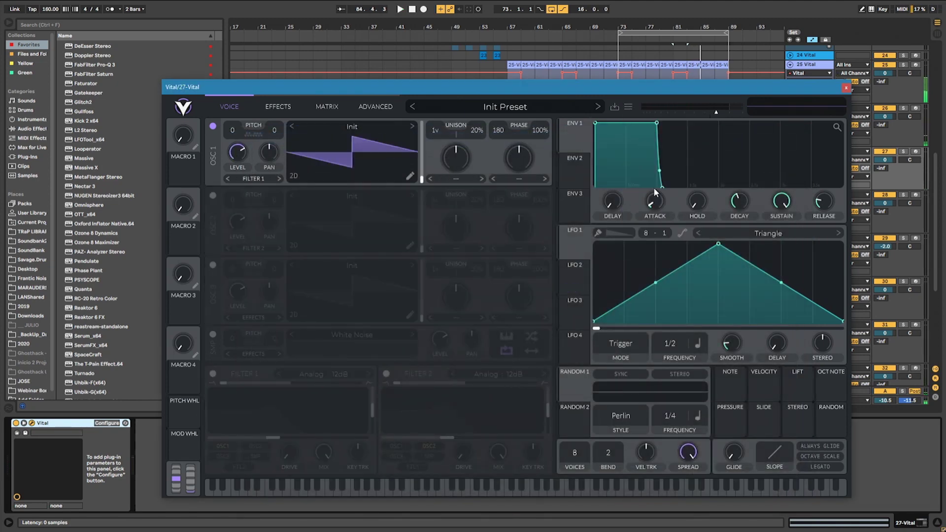
Step: Enable oscillator 2 and set oscillator 1's phase distortion mode to FM Osc 2
left_click_drag(763, 89, 655, 86)
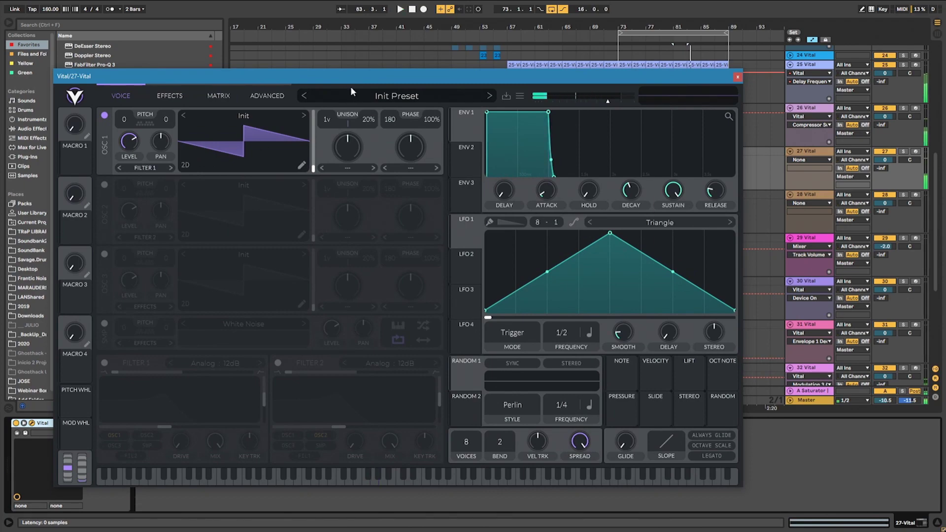
key("space")
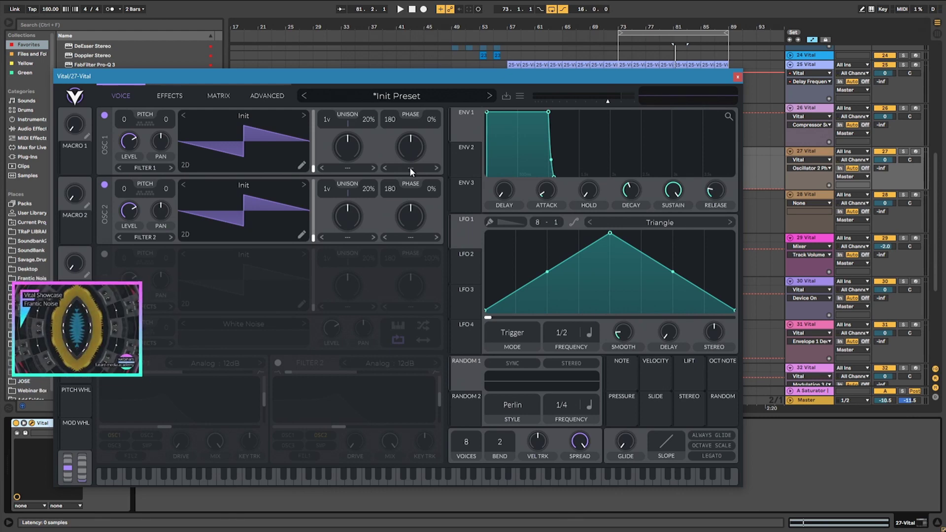
left_click(410, 168)
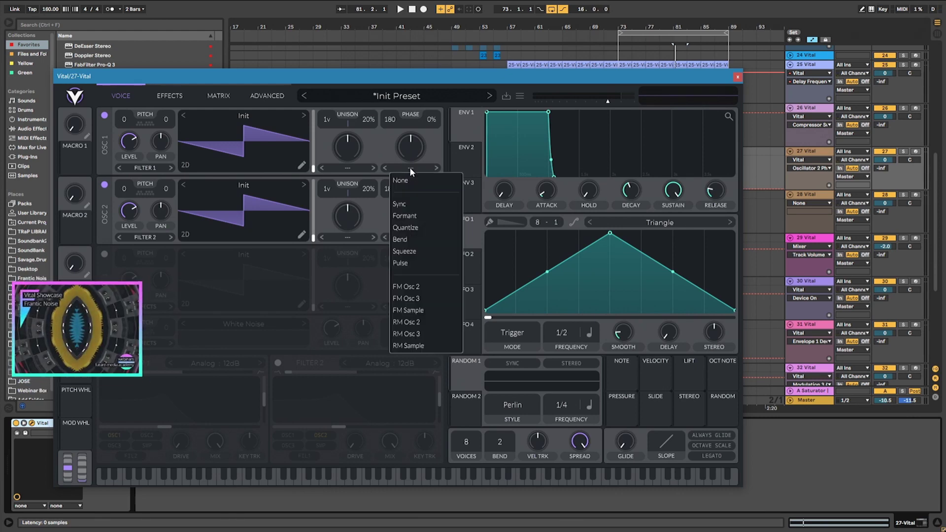
left_click(415, 287)
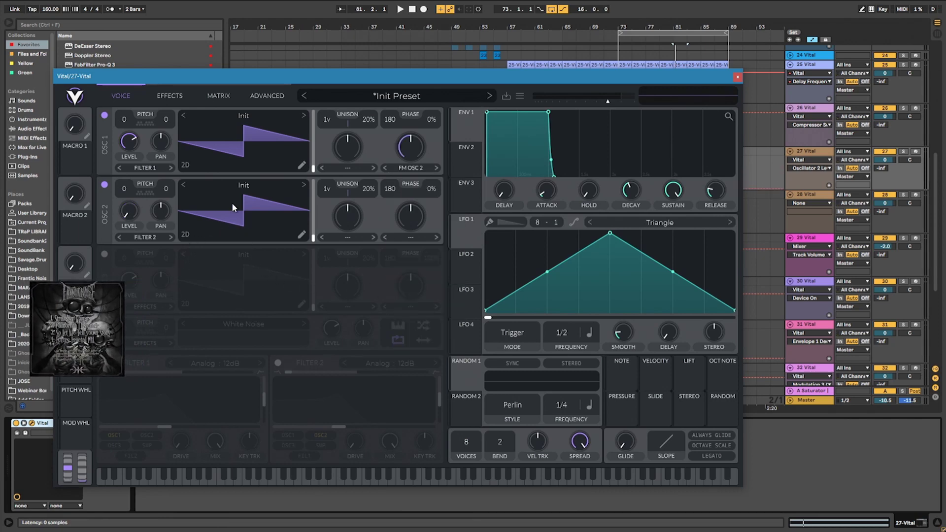
Step: Load the factory White Noise wavetable into oscillator 2
left_click(283, 191)
left_click(387, 216)
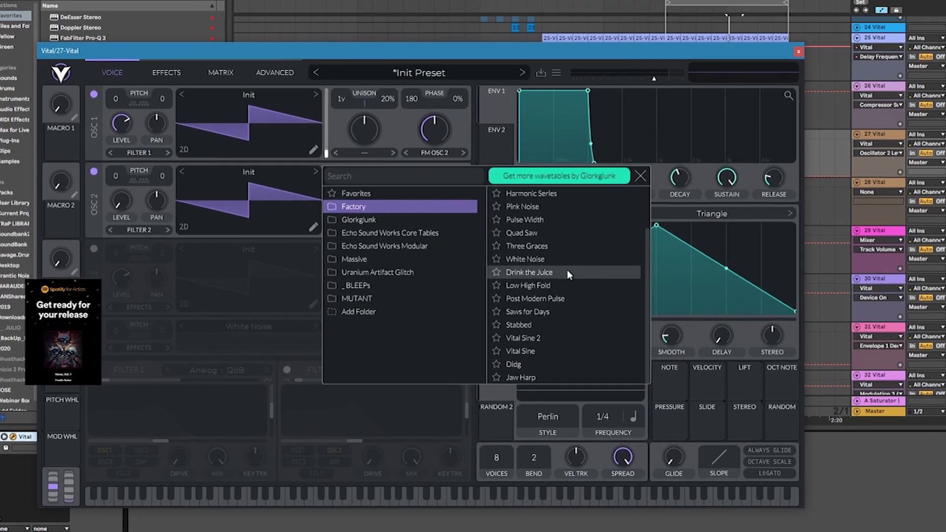
left_click(512, 263)
left_click(252, 196)
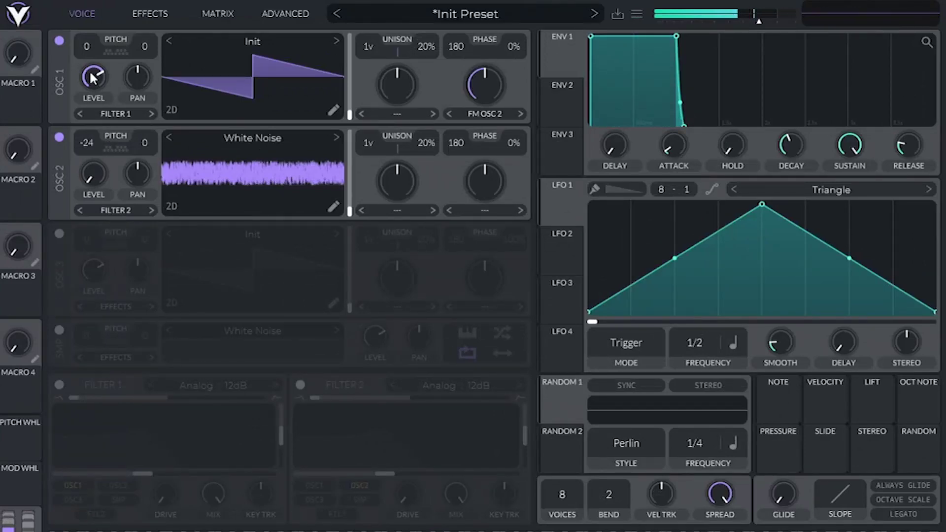
Step: Load the factory Basic Shapes wavetable into oscillator 1 and use its triangle-shaped frame
left_click(275, 42)
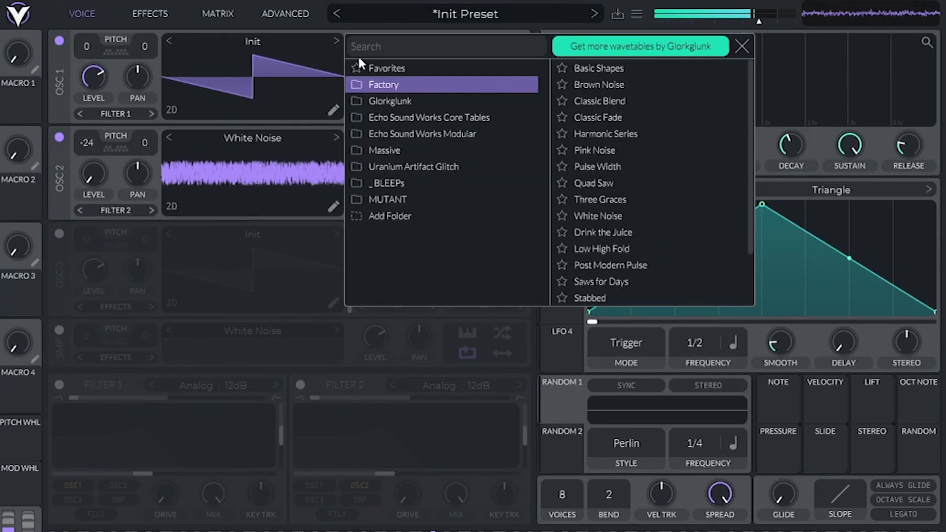
left_click(597, 69)
left_click(270, 58)
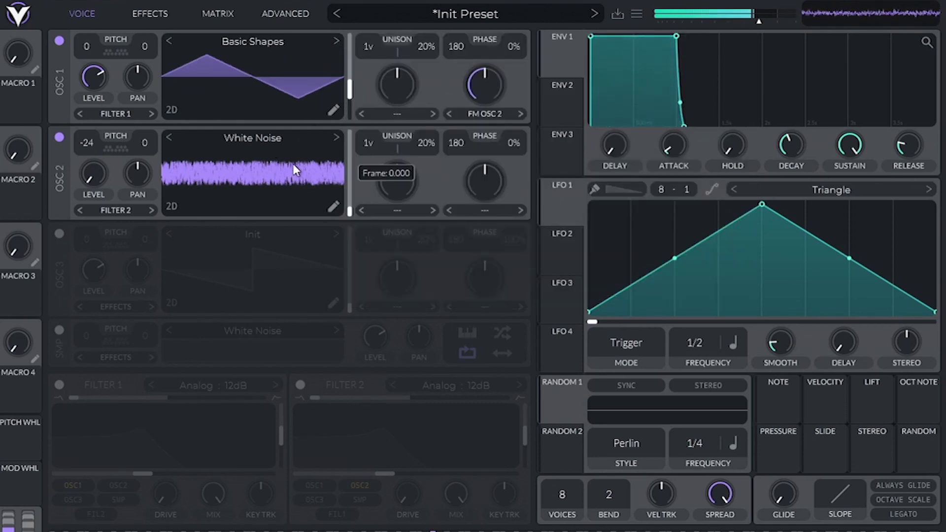
Step: Raise oscillator 2's White Noise wavetable frame to slightly above the middle and set its transpose to -24
left_click(286, 141)
left_click_drag(316, 153, 353, 118)
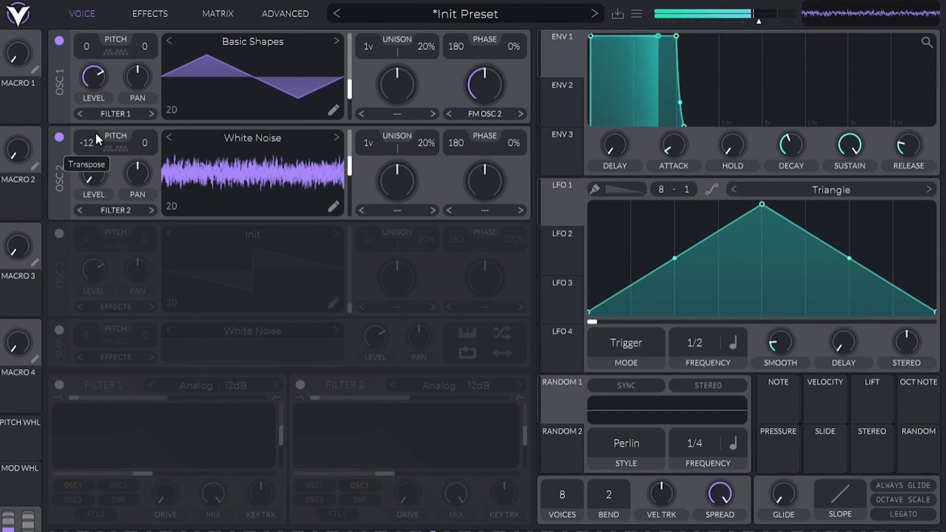
mouse_move(103, 155)
left_mouse_down()
mouse_move(96, 160)
mouse_move(95, 137)
mouse_move(88, 167)
left_mouse_up()
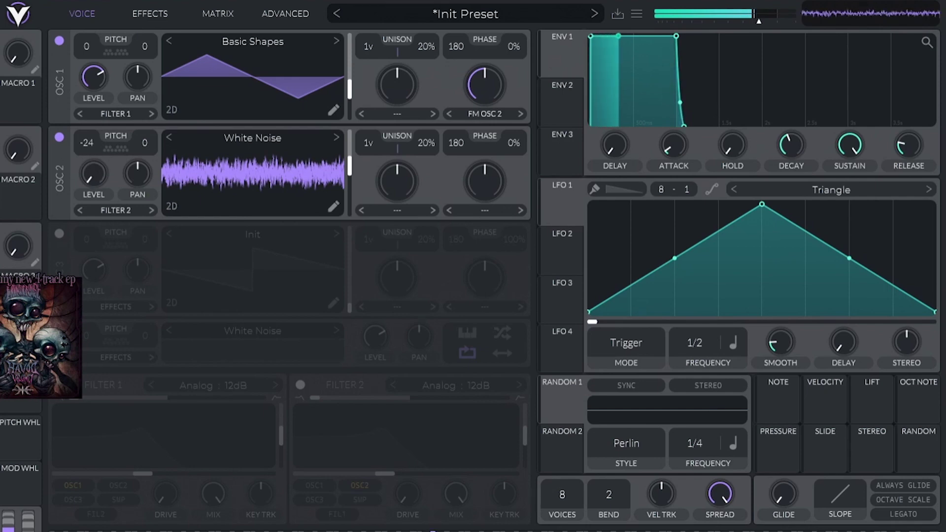
Step: Set the pitch bend range to 0 and turn on filter 1, blended to high-pass with about 53% resonance and a mid-range cutoff
left_click(59, 384)
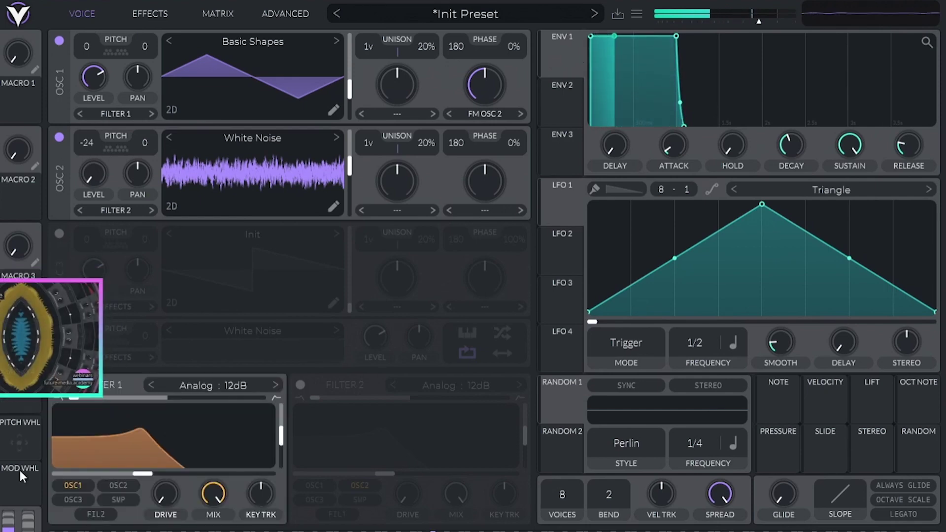
left_click_drag(608, 495, 608, 512)
left_click_drag(162, 397, 266, 397)
mouse_move(163, 436)
left_mouse_down()
mouse_move(249, 436)
mouse_move(164, 434)
left_mouse_up()
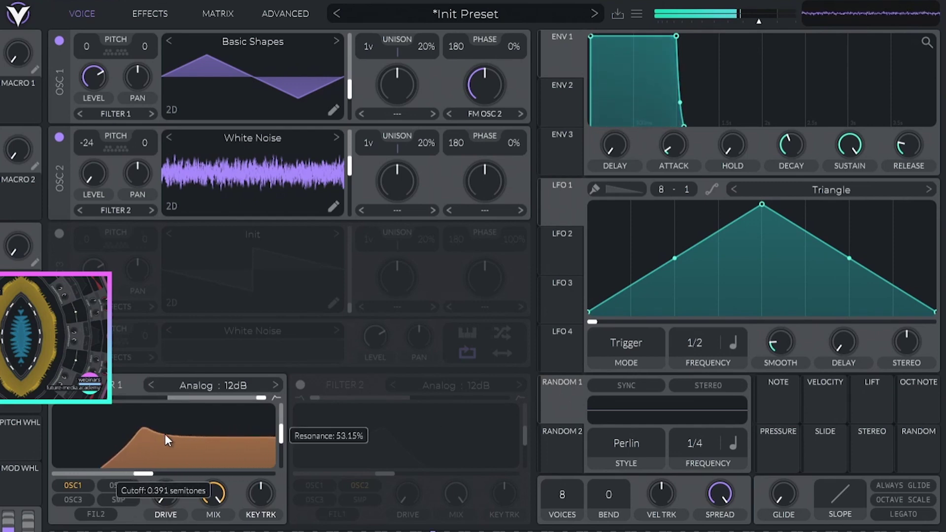
Step: Modulate filter 1's cutoff with LFO 1 at a 1/1 frequency and bend the triangle's rising slope inward
left_click_drag(560, 211, 163, 456)
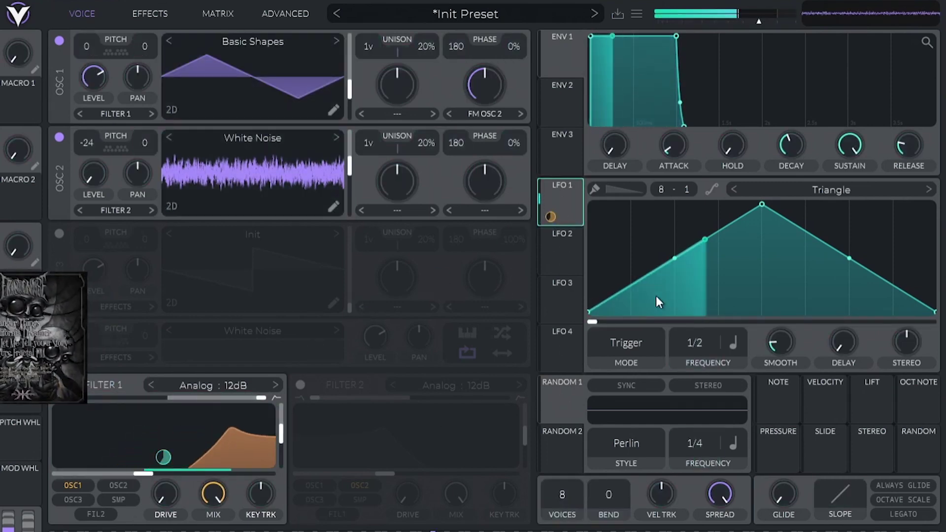
scroll(719, 341, "down", 1)
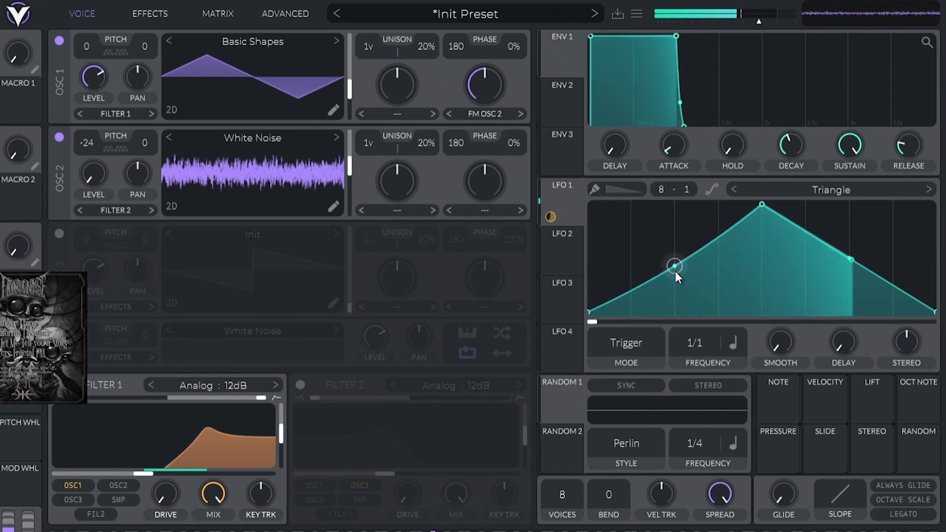
left_click_drag(674, 265, 765, 297)
left_click_drag(847, 257, 823, 290)
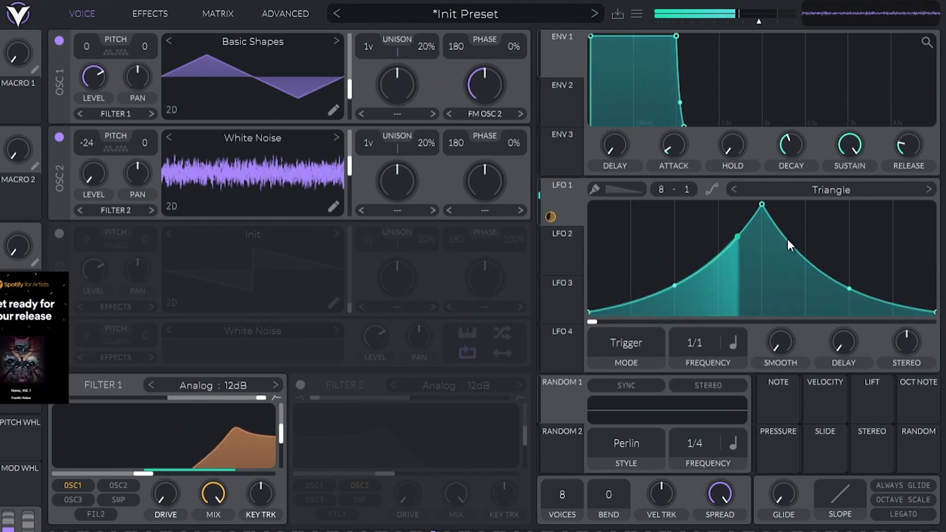
left_click_drag(849, 289, 849, 225)
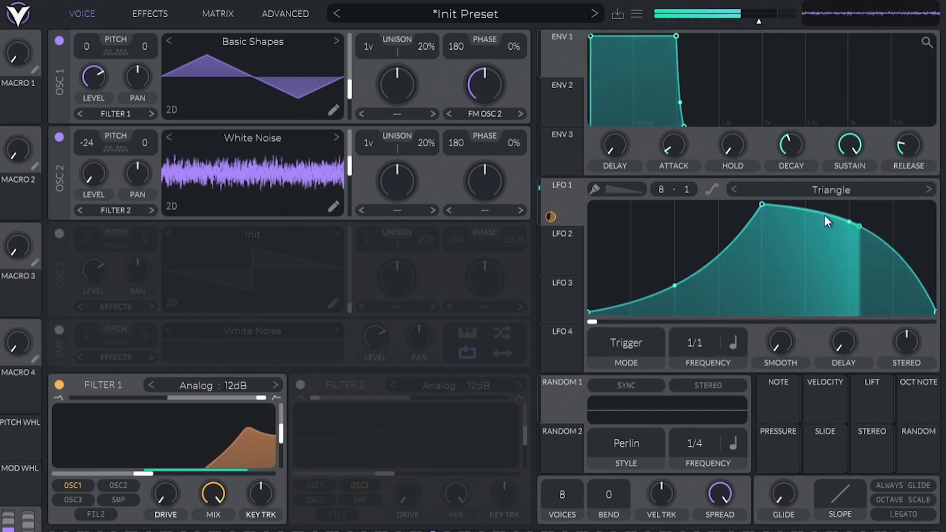
Step: Add a point after LFO 1's peak to form a short flat top, and curve the falling slope inward
double_click(790, 211)
left_click_drag(790, 211, 804, 204)
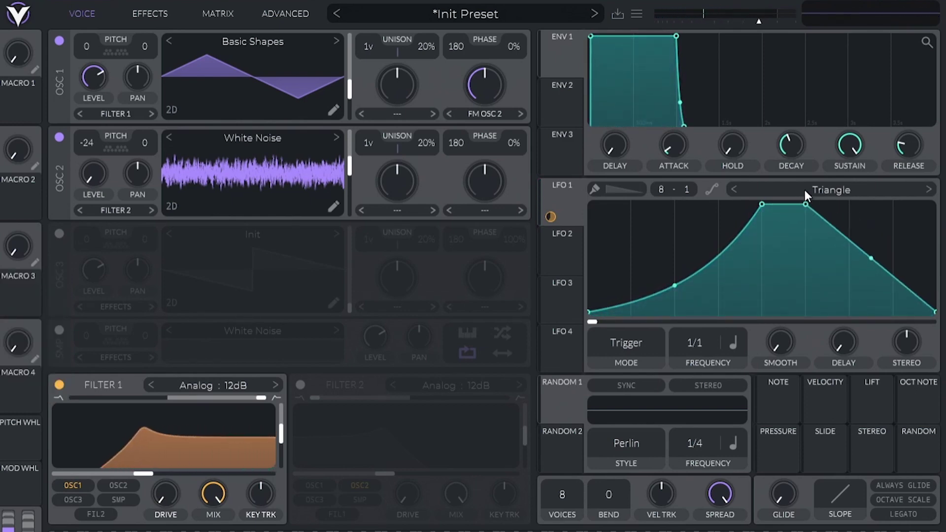
left_click_drag(861, 248, 848, 291)
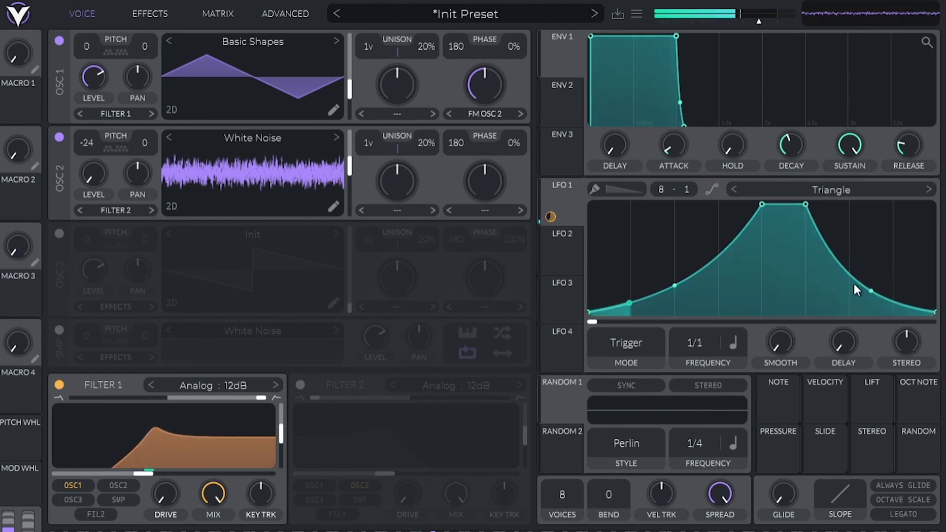
left_click_drag(806, 205, 785, 204)
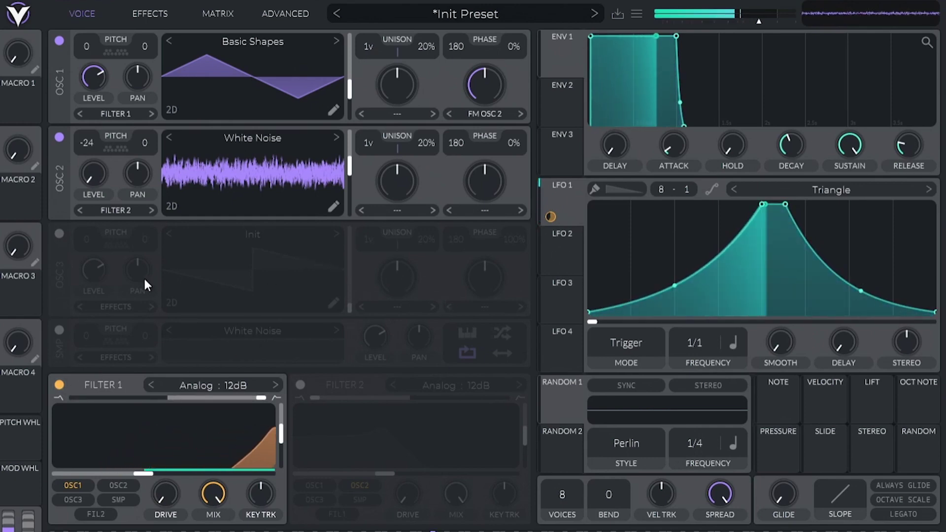
Step: Enable the Eq and Compressor effects and place the compressor directly before the Eq in the chain
left_click(156, 14)
left_click(56, 256)
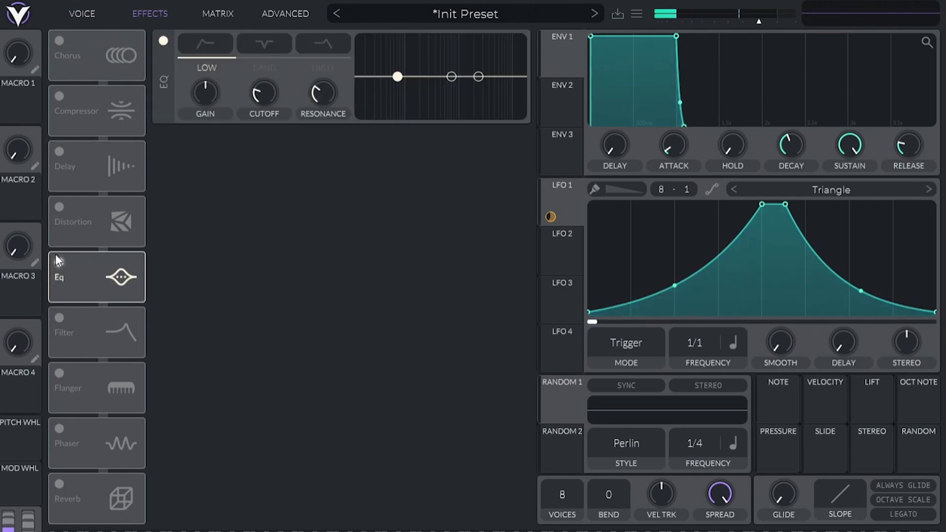
left_click(59, 97)
left_click_drag(55, 103, 119, 219)
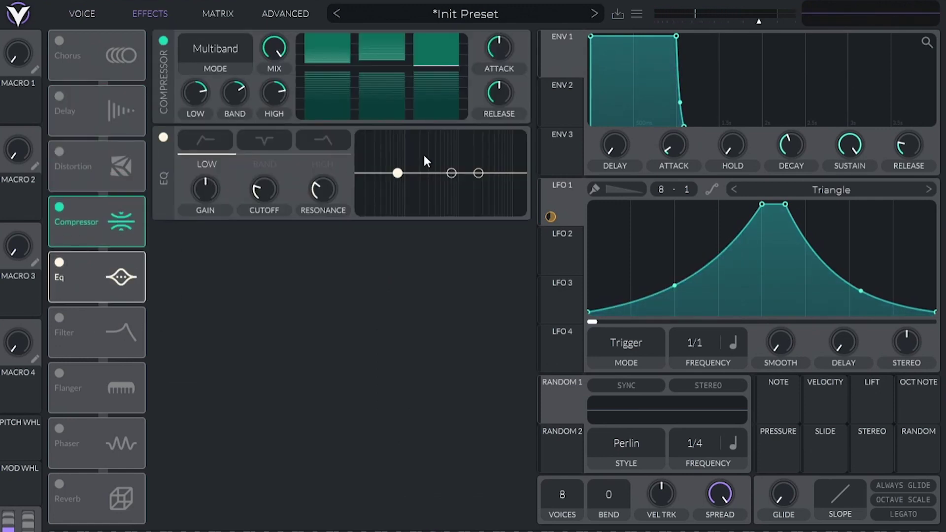
Step: Shape the Eq with a low cut at about 53 semitones and a high shelf of about -2.8 dB at 121 semitones
left_click(204, 142)
left_click(323, 140)
mouse_move(492, 176)
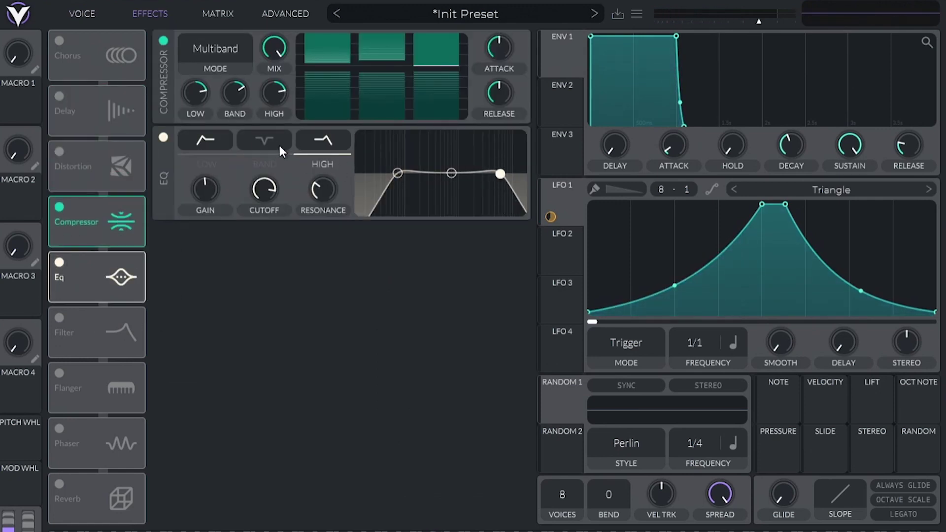
left_click(325, 144)
left_click_drag(497, 175, 496, 187)
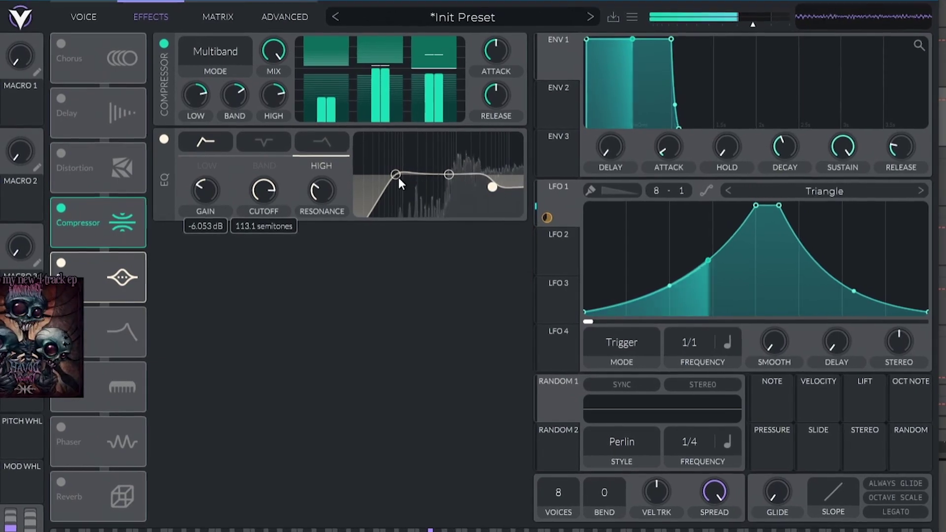
left_click_drag(398, 175, 419, 178)
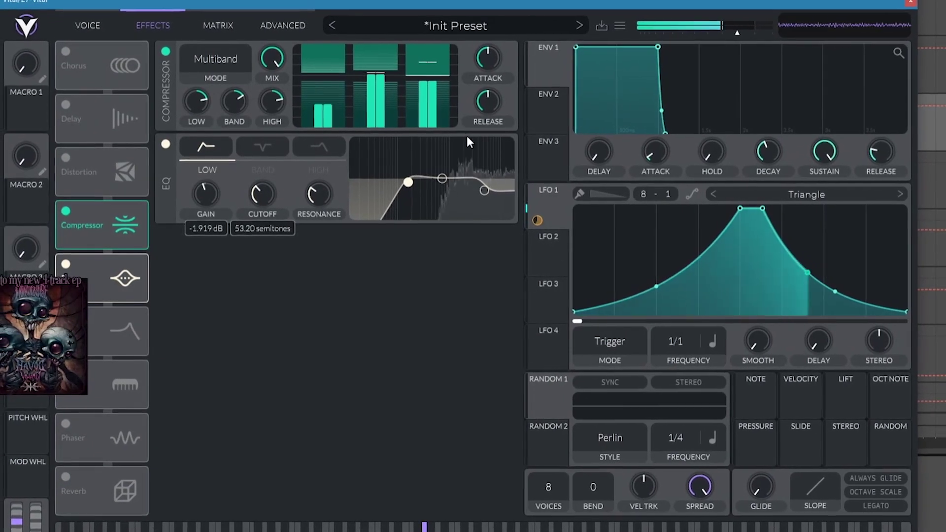
left_click_drag(482, 191, 494, 185)
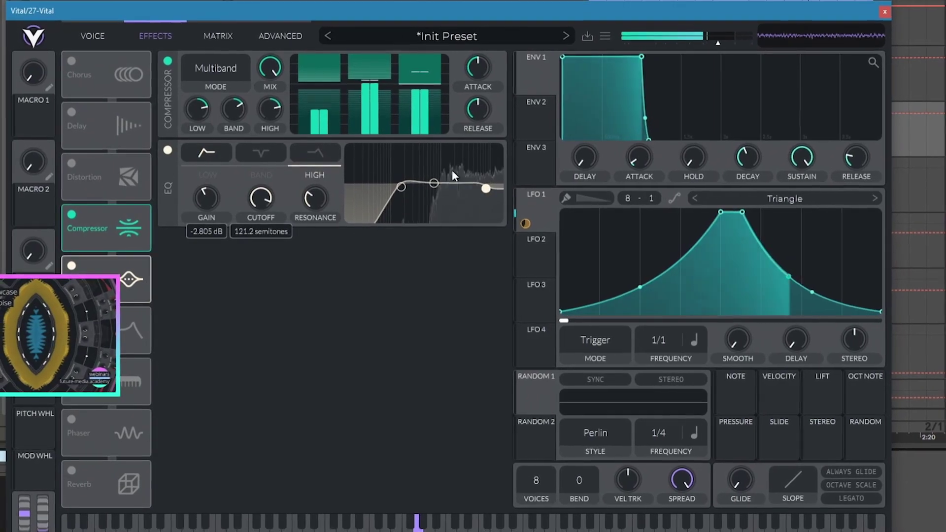
Step: Enable the Flanger effect and move it ahead of the distortion and compressor slots in the effects chain
left_click(84, 37)
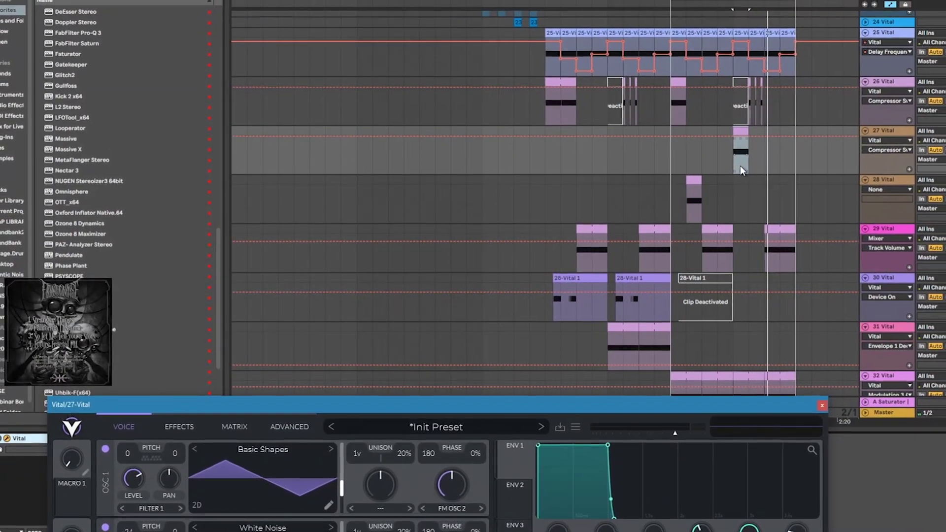
left_click_drag(168, 402, 183, 165)
left_click(197, 184)
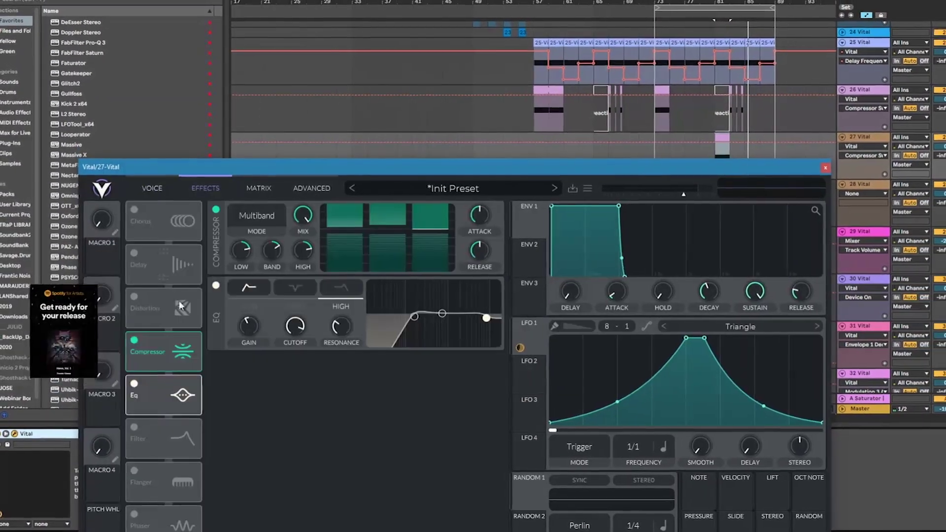
left_click(134, 469)
left_click_drag(148, 478, 146, 292)
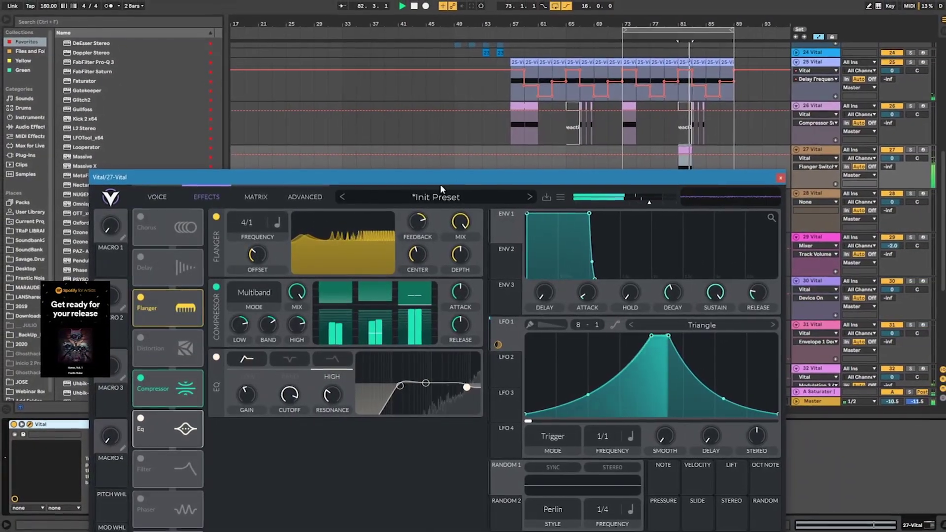
key("space")
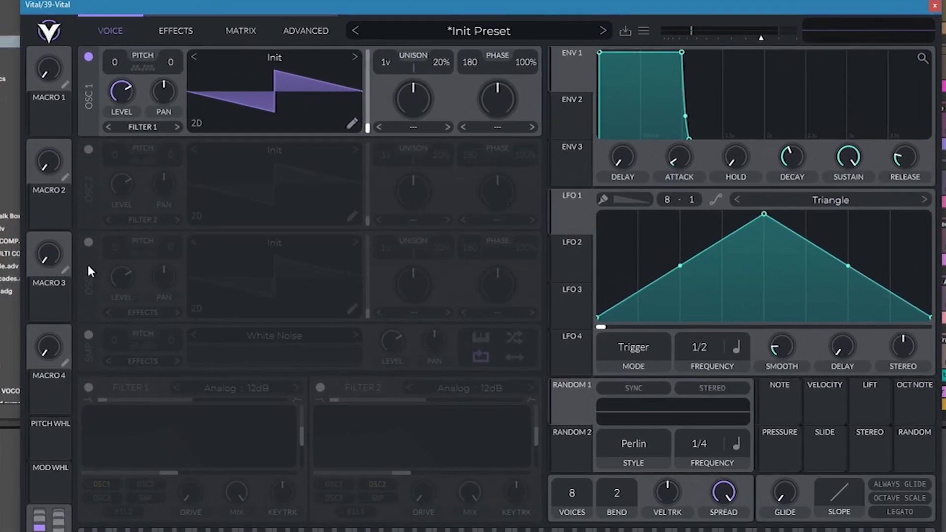
Step: Turn on filter 1 as a low-pass with moderate resonance and fully open cutoff, and transpose oscillator 1 to -36
left_click(79, 387)
left_click_drag(193, 456, 42, 423)
left_click_drag(294, 432, 291, 487)
left_click_drag(110, 446, 305, 427)
left_click_drag(98, 47, 100, 124)
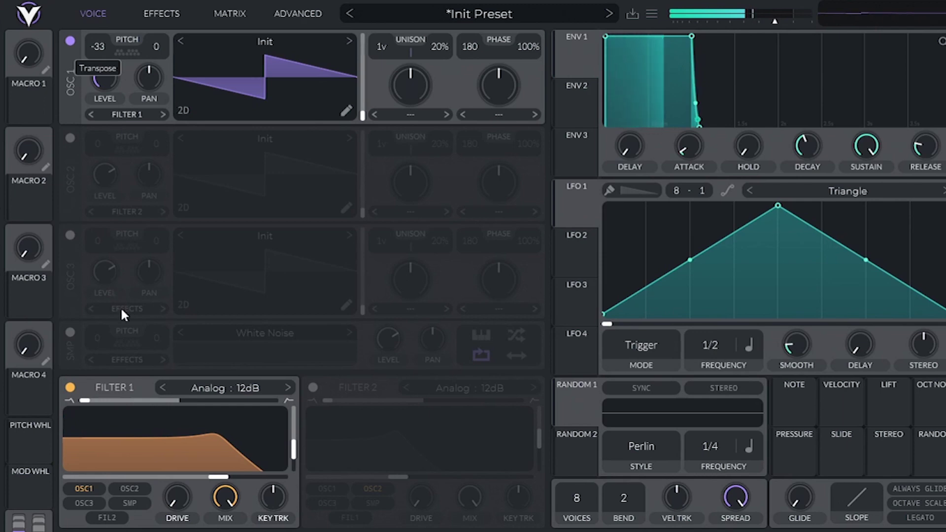
left_click_drag(127, 326, 129, 335)
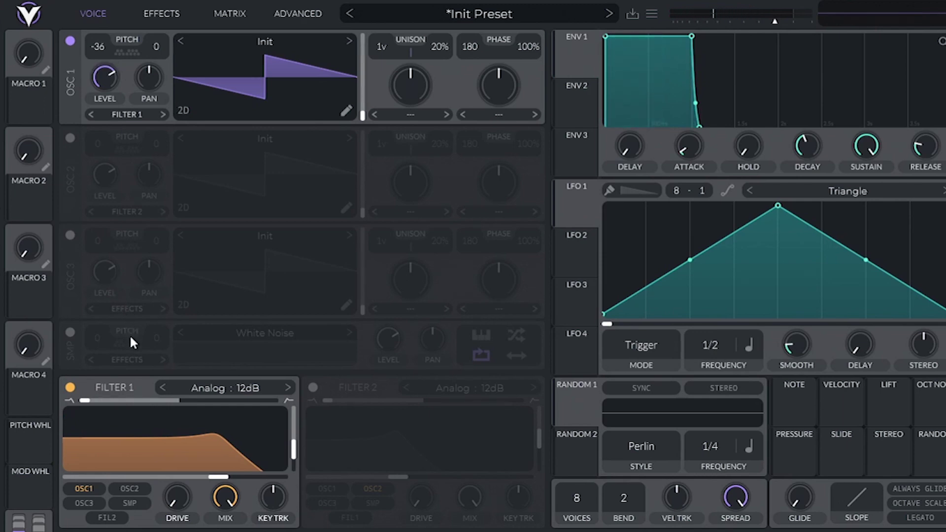
left_click_drag(167, 441, 321, 412)
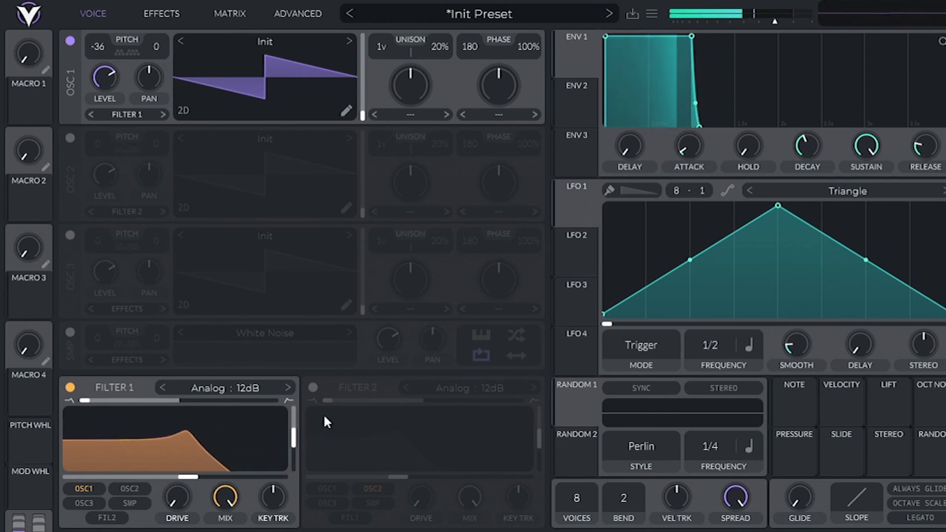
left_click_drag(179, 480, 290, 477)
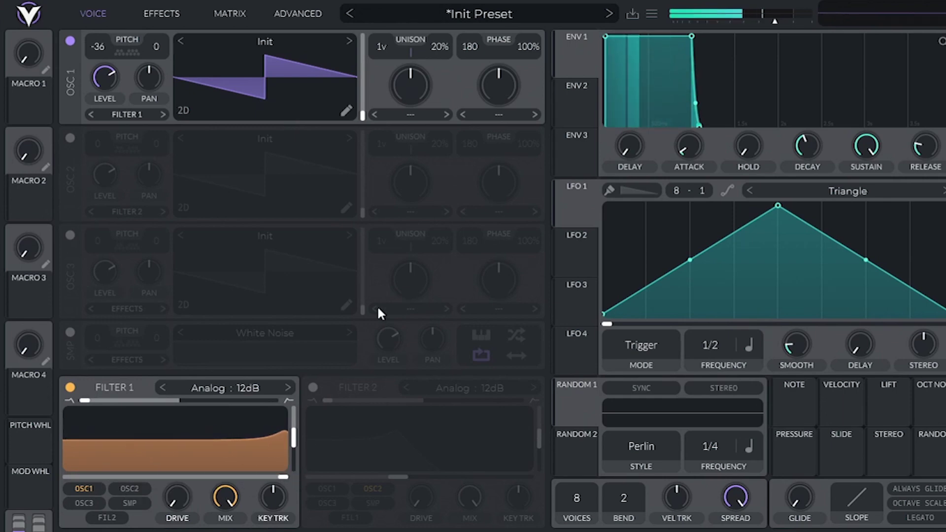
Step: Turn on oscillator 2 at zero level and modulate oscillator 1's FM OSC 2 amount with LFO 1
left_click(70, 139)
left_click_drag(110, 172, 126, 394)
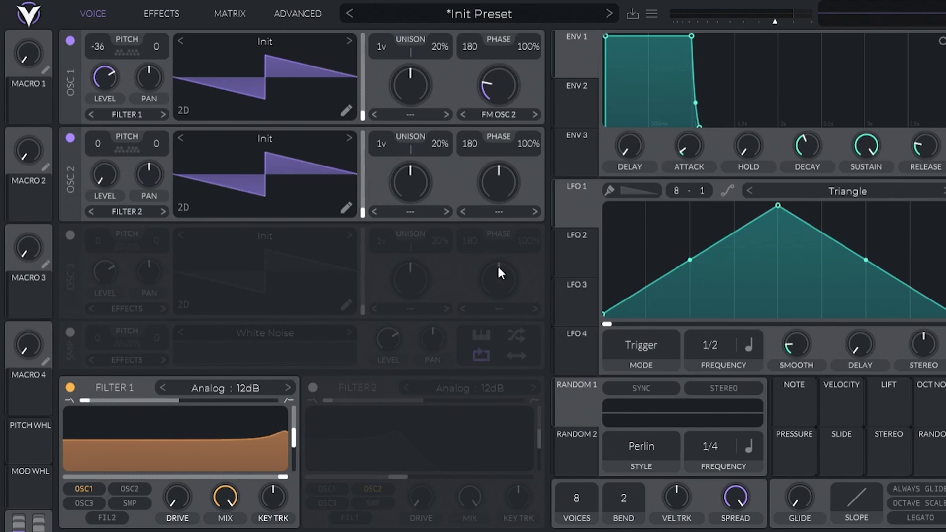
left_click_drag(580, 204, 495, 93)
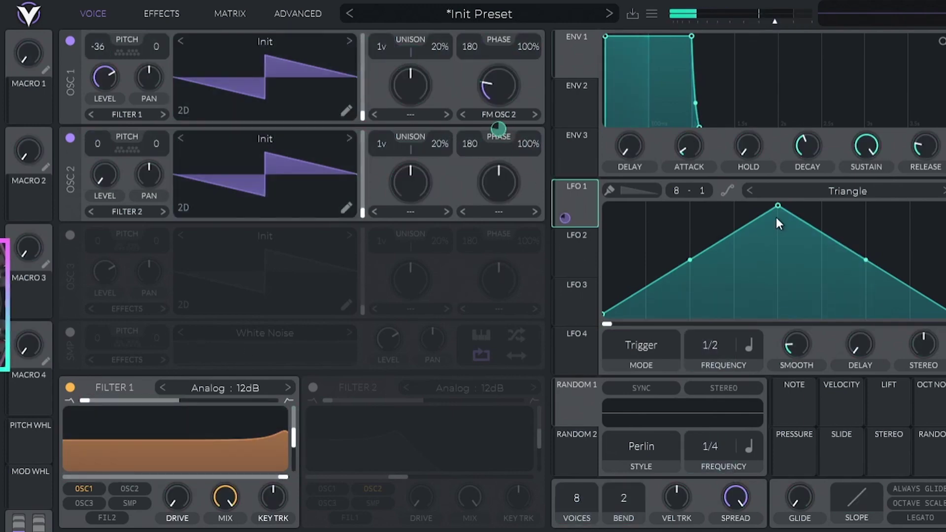
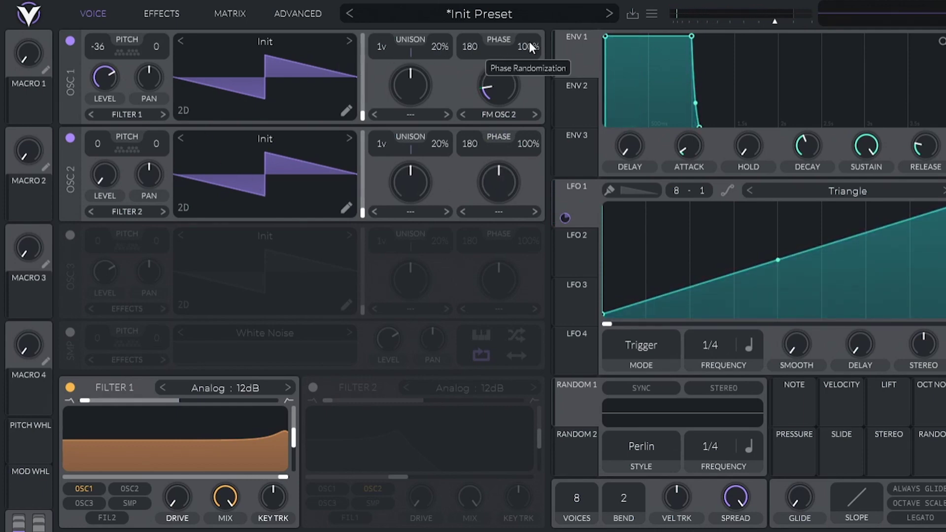
Step: Set both oscillators' phase randomization to 0% and load the factory Basic Shapes wavetable into each
left_click_drag(529, 44, 542, 528)
left_click_drag(527, 144, 528, 530)
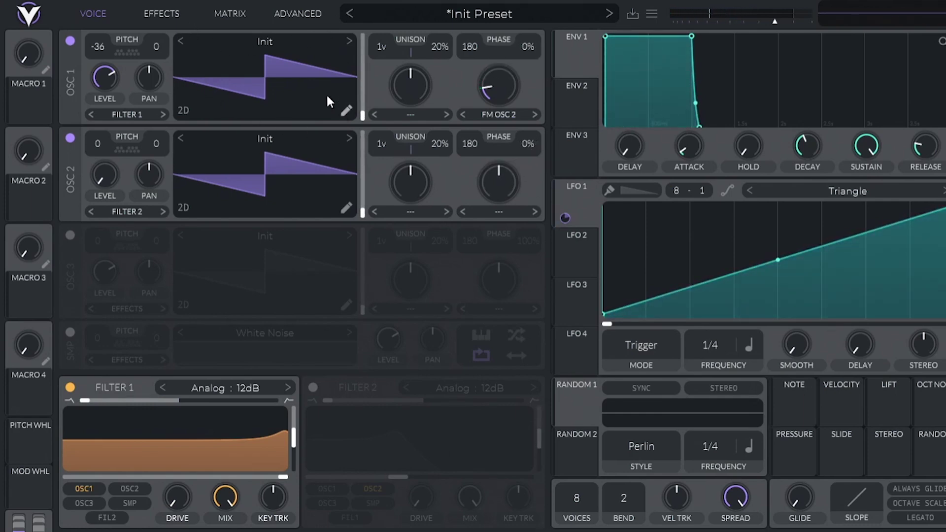
left_click(294, 138)
left_click(453, 198)
left_click(455, 182)
left_click(615, 165)
left_click(278, 41)
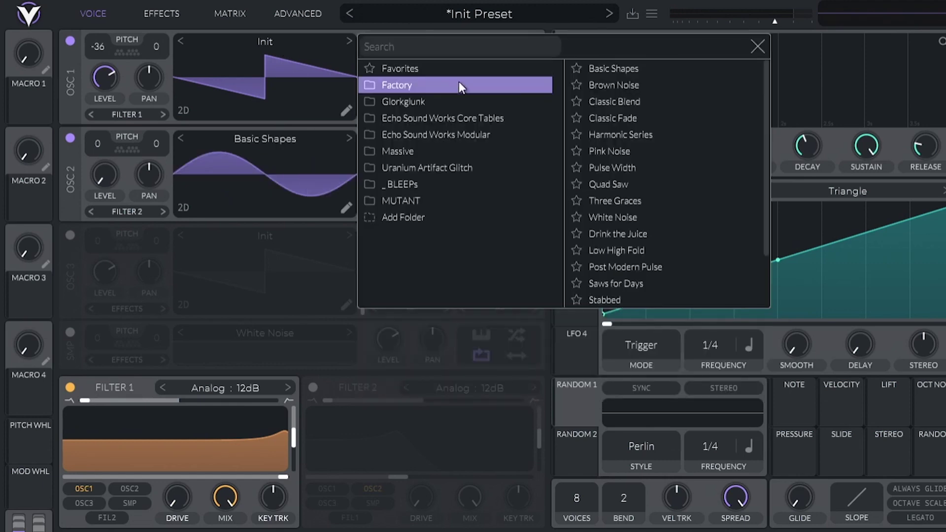
left_click(616, 69)
left_click(273, 44)
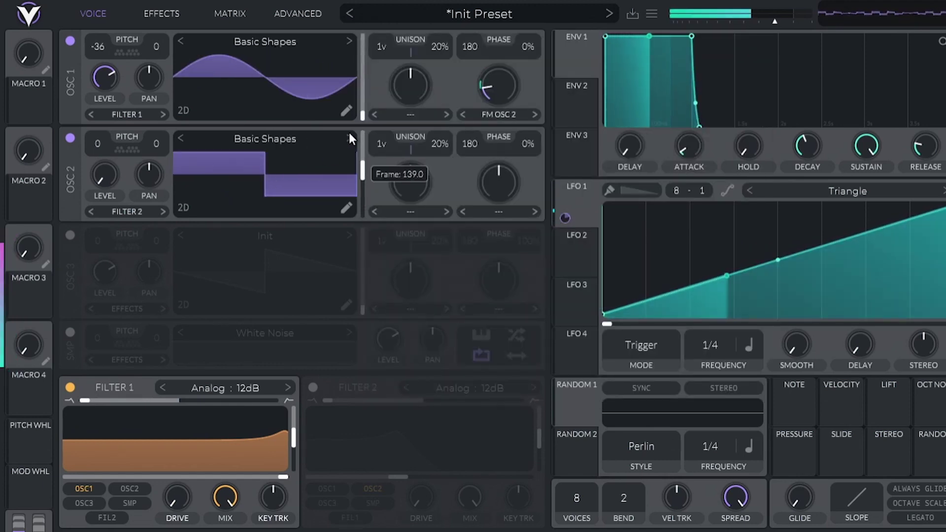
Step: Try a lower Basic Shapes frame on oscillator 2, and replace its wavetable with the factory Pink Noise
left_click_drag(350, 147, 349, 165)
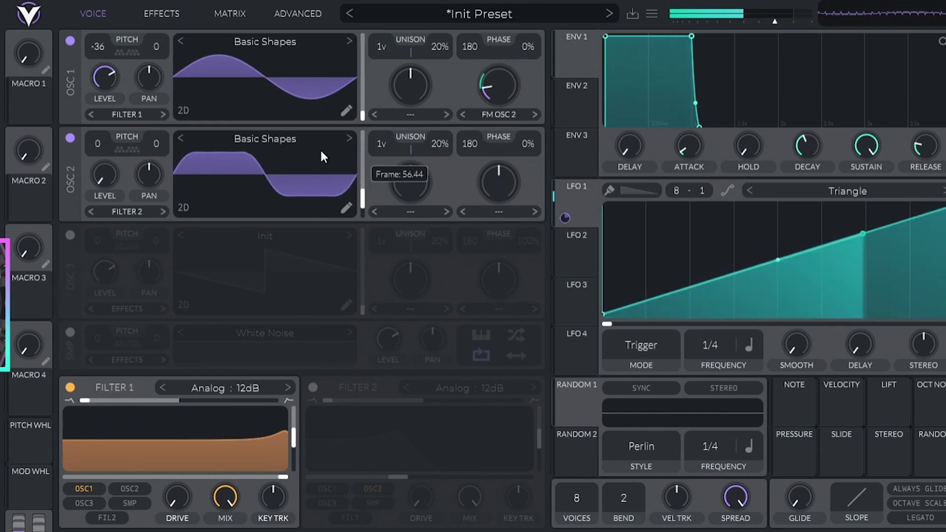
left_click(279, 141)
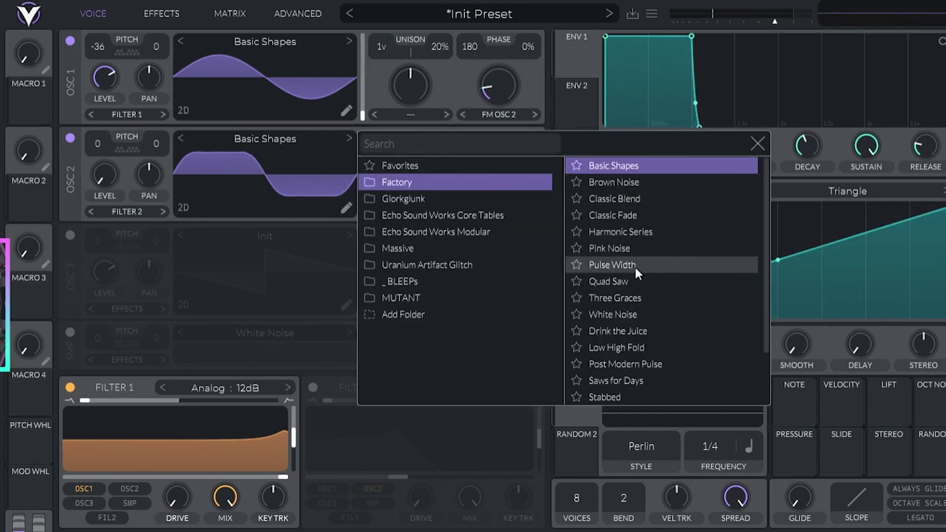
left_click(637, 250)
left_click_drag(290, 182, 361, 204)
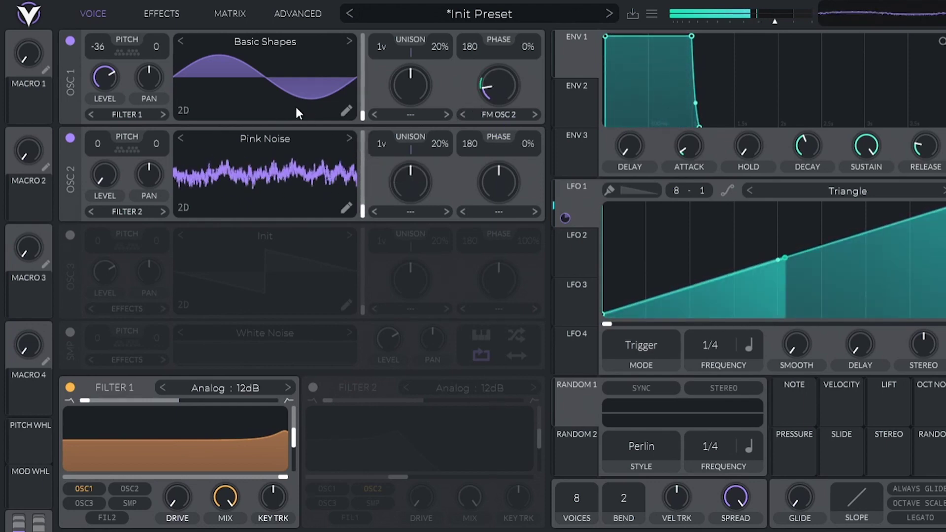
Step: Move oscillator 1's Basic Shapes frame to the triangle shape and set oscillator 2's transpose to -36
left_click_drag(306, 57, 319, 33)
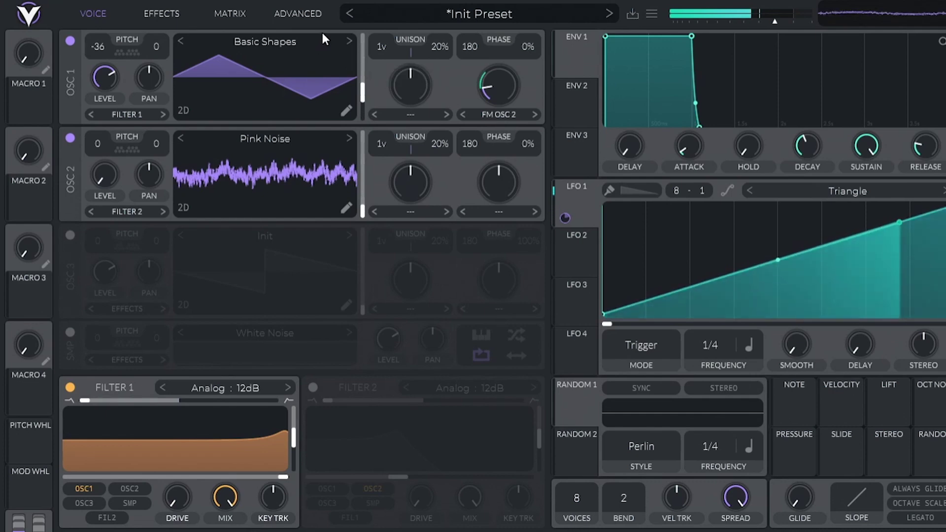
left_click_drag(100, 138, 76, 277)
left_click_drag(120, 149, 105, 220)
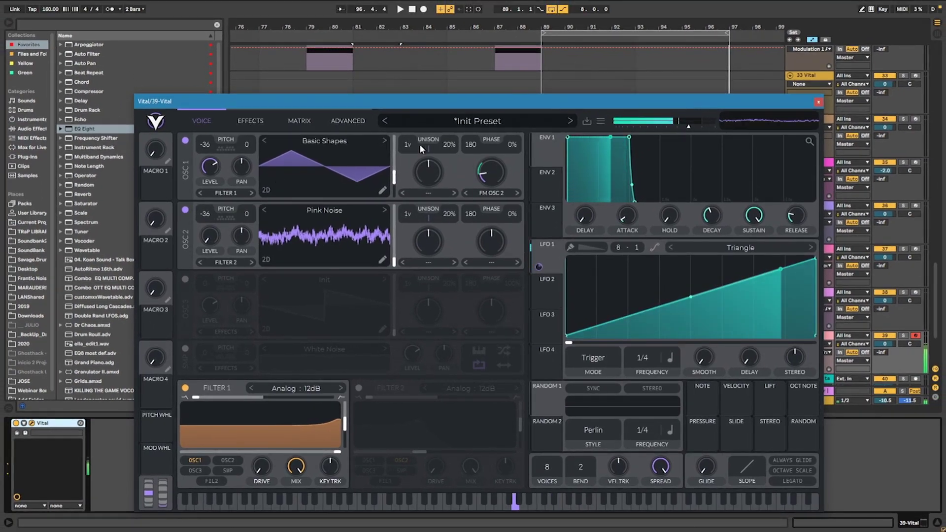
Step: Set the playback start at bar 89 in the arrangement and start recording MIDI on the 39 Vital track
left_click(545, 73)
key("space")
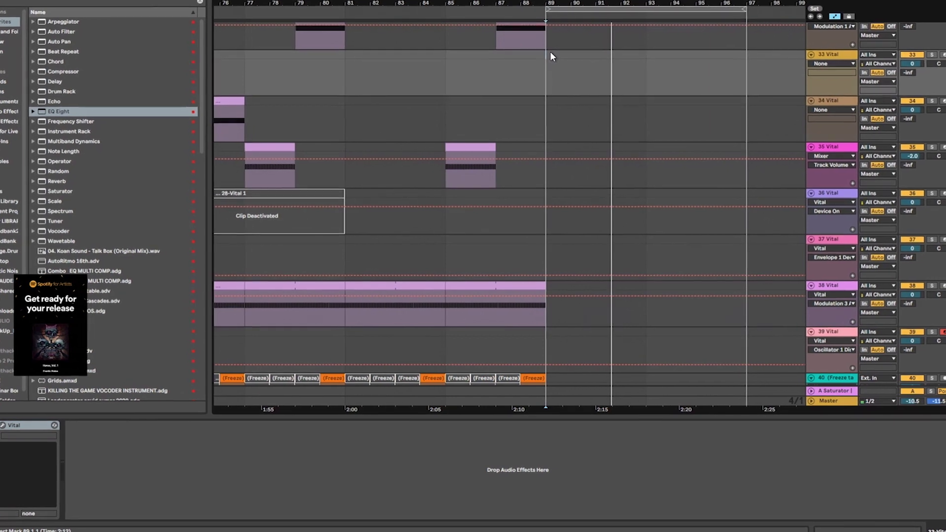
key("space")
key("space")
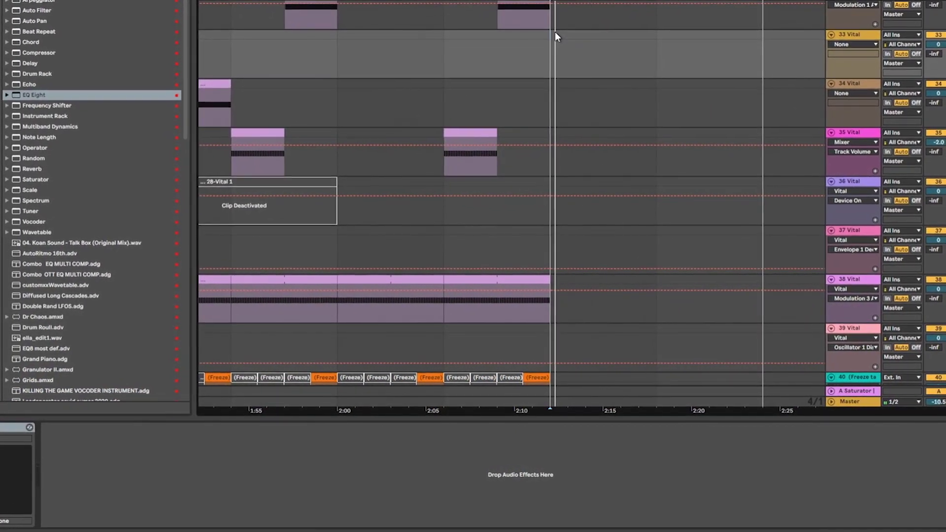
key("space")
key("F9")
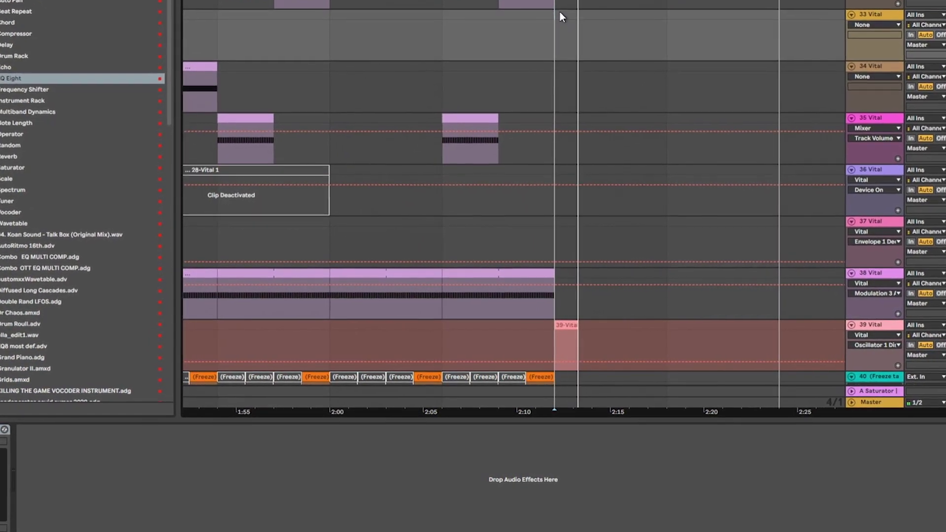
Step: Stop recording, select the newly recorded clip on the 39 Vital track and start playback
key("space")
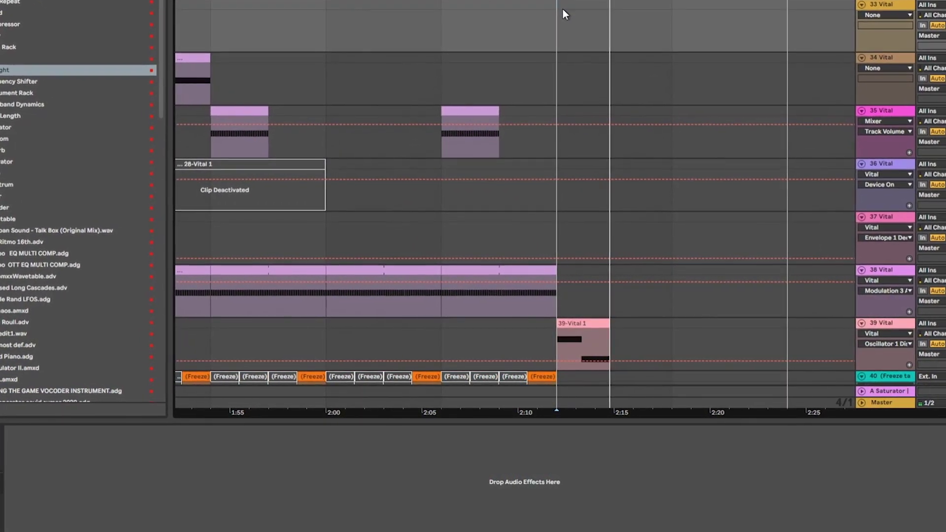
left_click_drag(558, 338, 614, 321)
key("space")
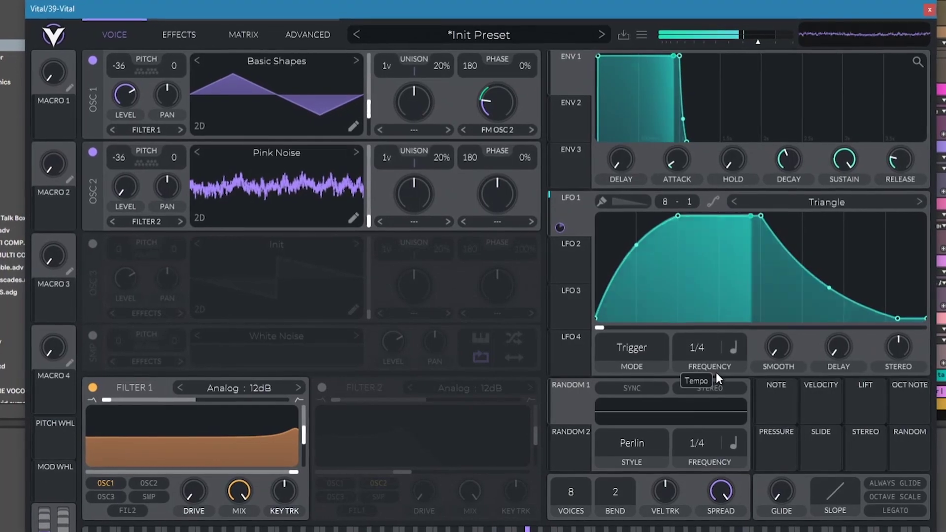
Step: Assign Macro 1 to LFO 1's tempo frequency and raise the macro to audition the faster rates
mouse_move(714, 365)
left_mouse_down()
mouse_move(724, 343)
mouse_move(726, 367)
left_mouse_up()
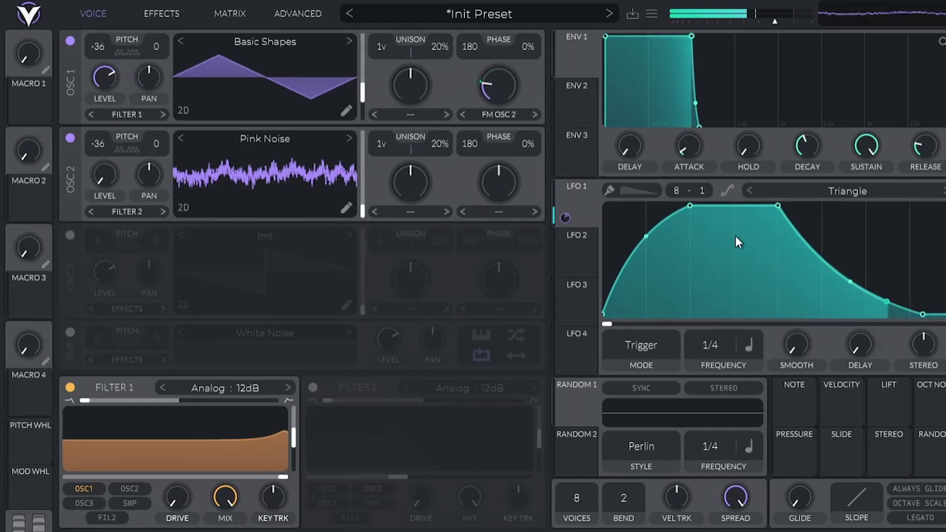
mouse_move(29, 90)
left_mouse_down()
mouse_move(629, 422)
mouse_move(708, 450)
left_mouse_up()
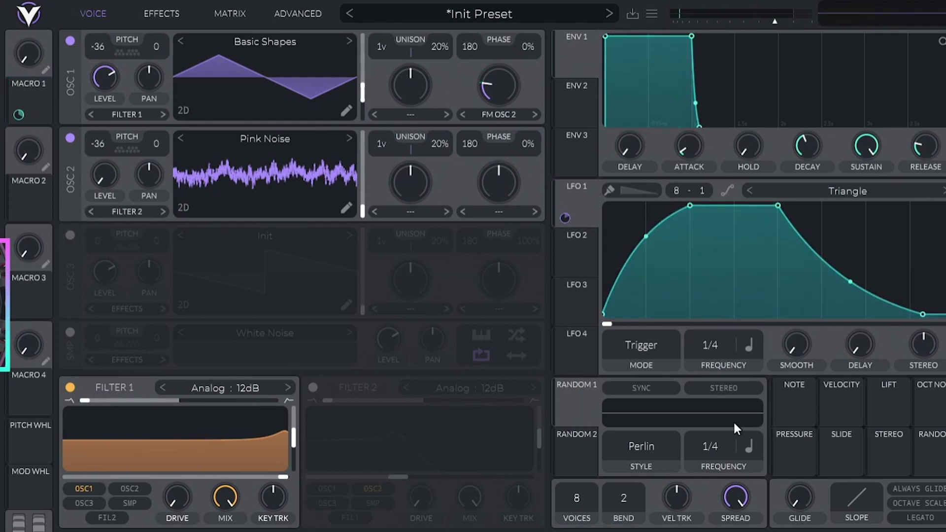
left_click(568, 206)
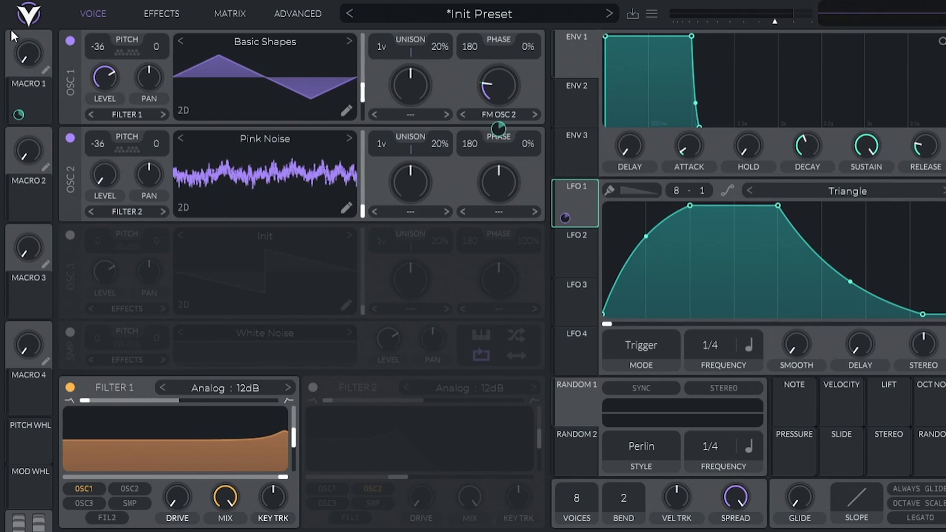
left_click_drag(28, 102, 716, 341)
left_click_drag(29, 54, 30, 0)
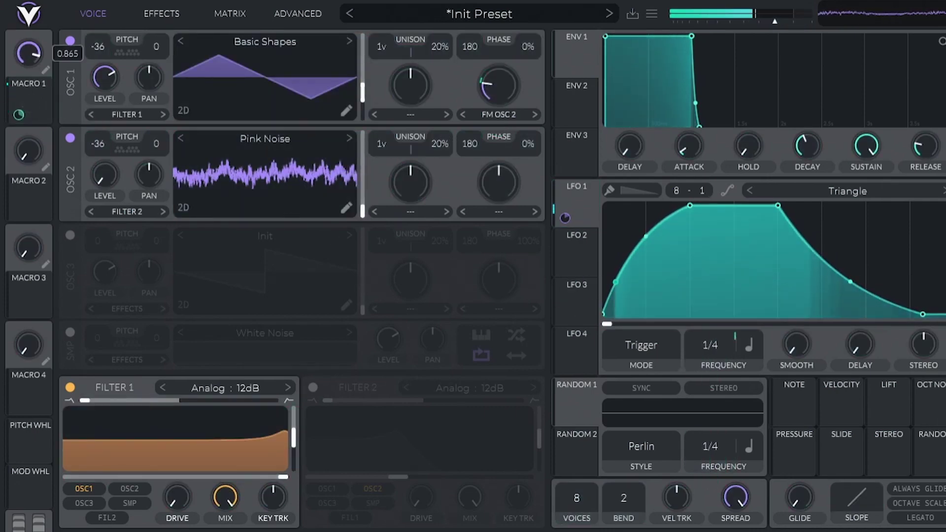
Step: Adjust Macro 1's modulation depth on the LFO rate and set LFO 1's frequency to 1/2
left_click_drag(18, 115, 20, 120)
left_click_drag(29, 59, 44, 170)
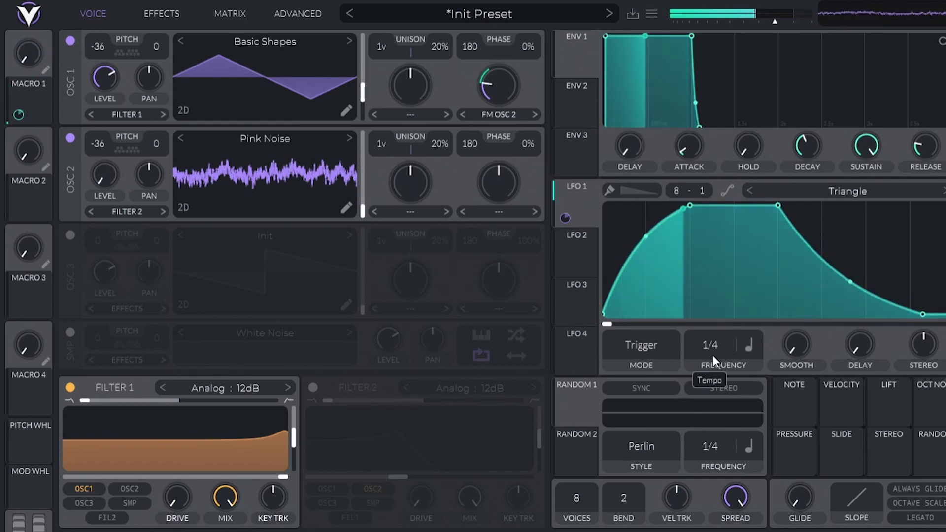
left_click_drag(716, 350, 714, 365)
left_click_drag(31, 59, 199, 104)
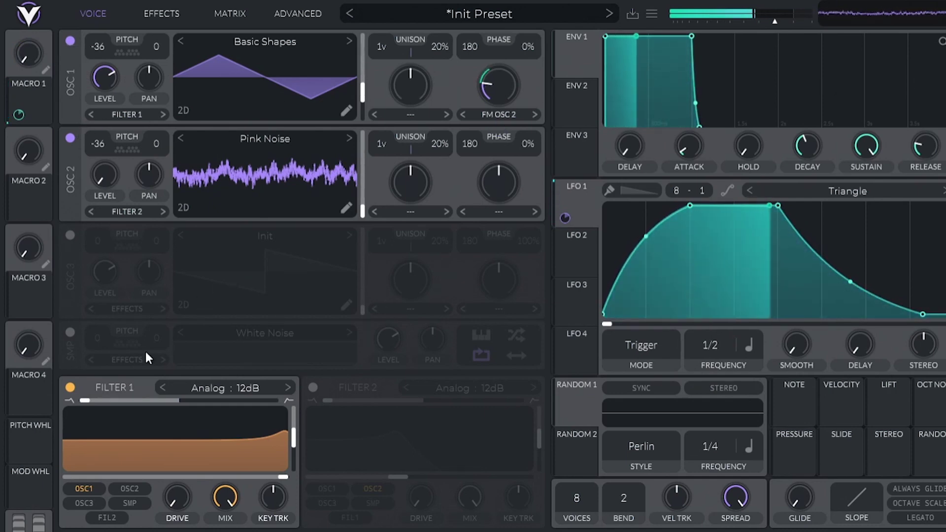
Step: Lower Filter 1's cutoff and modulate it with LFO 1
left_click_drag(267, 462, 173, 441)
left_click_drag(565, 218, 214, 479)
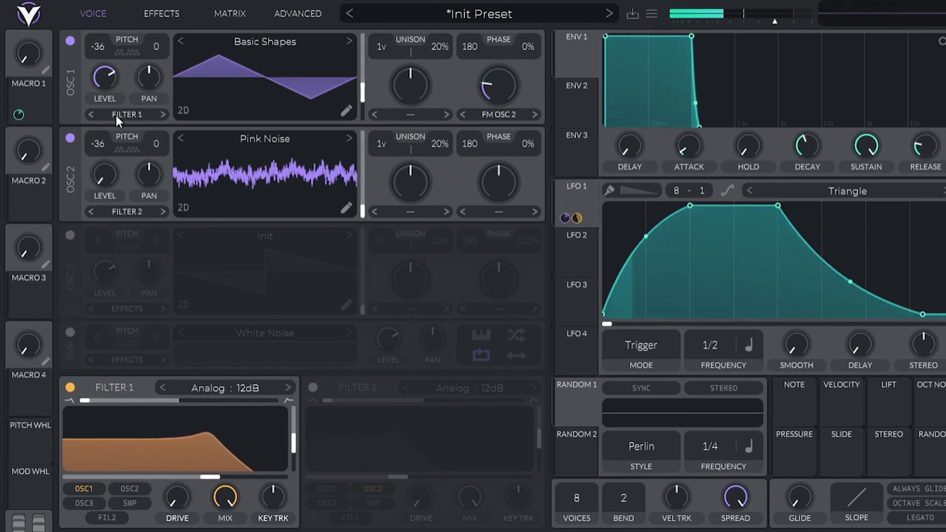
Step: Set oscillator 2's transpose to -12 and switch its wavetable to Pulse Width
mouse_move(102, 146)
left_mouse_down()
mouse_move(109, 123)
mouse_move(99, 163)
left_mouse_up()
double_click(99, 146)
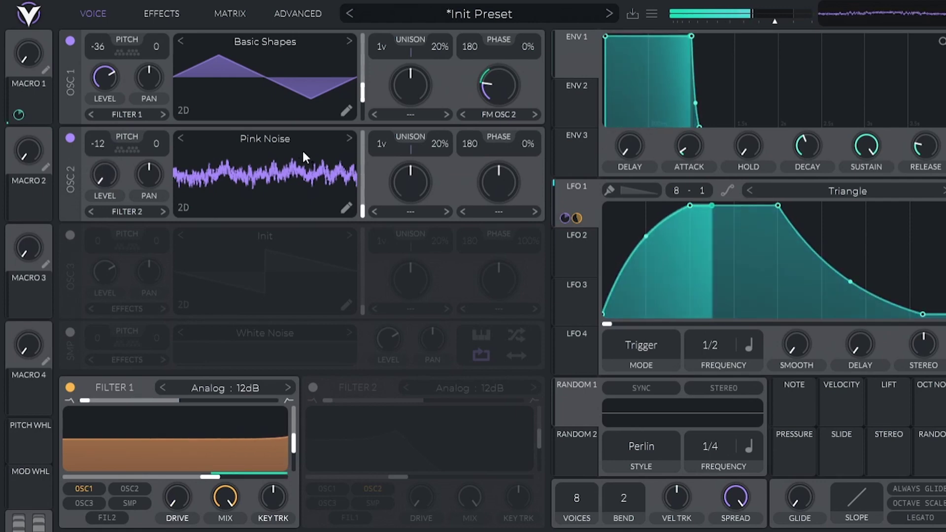
left_click(348, 142)
scroll(364, 142, "down", 10)
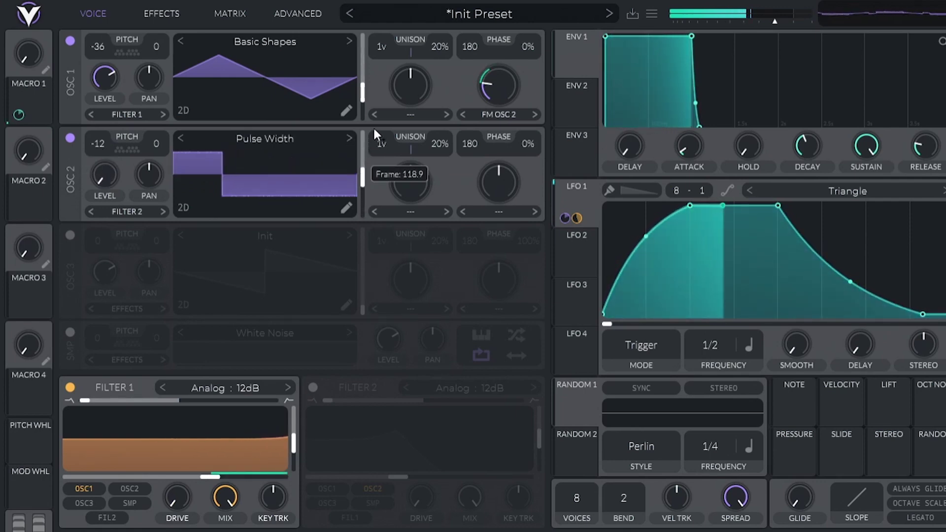
Step: Set oscillator 2's wave morph type to Sync and raise the morph amount
left_click(498, 211)
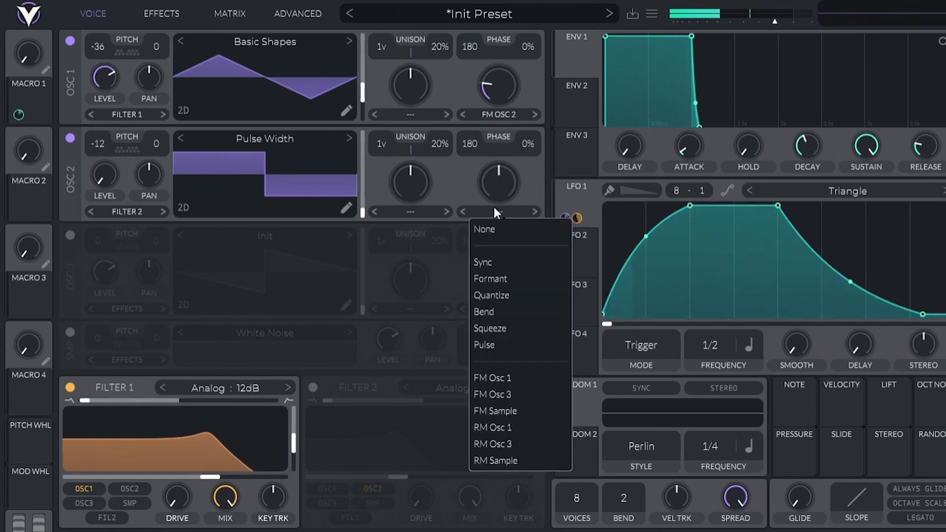
left_click(519, 260)
left_click_drag(514, 196, 487, 184)
Step: Adjust oscillator 2's Pulse Width frame to a narrower pulse and modulate the frame with LFO 1
left_click_drag(295, 172, 335, 171)
scroll(337, 162, "up", 5)
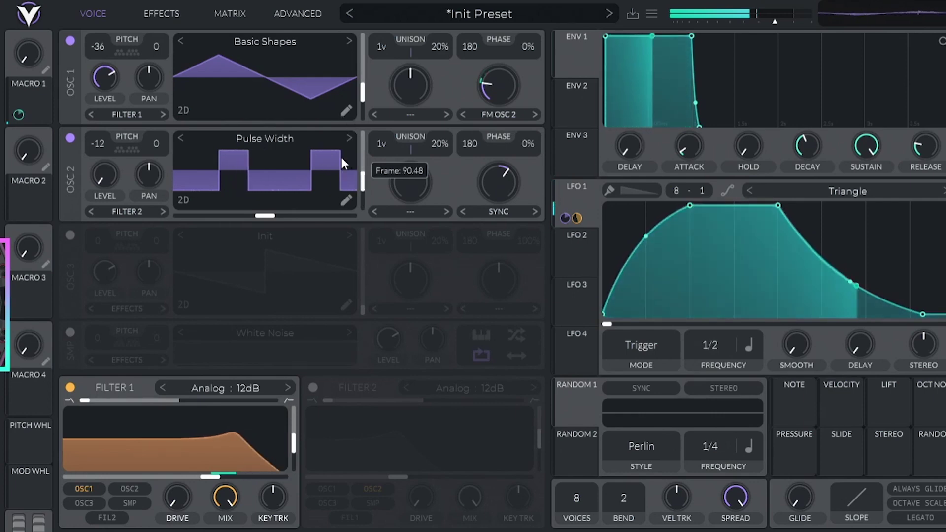
left_click_drag(340, 171, 360, 167)
left_click_drag(574, 202, 341, 187)
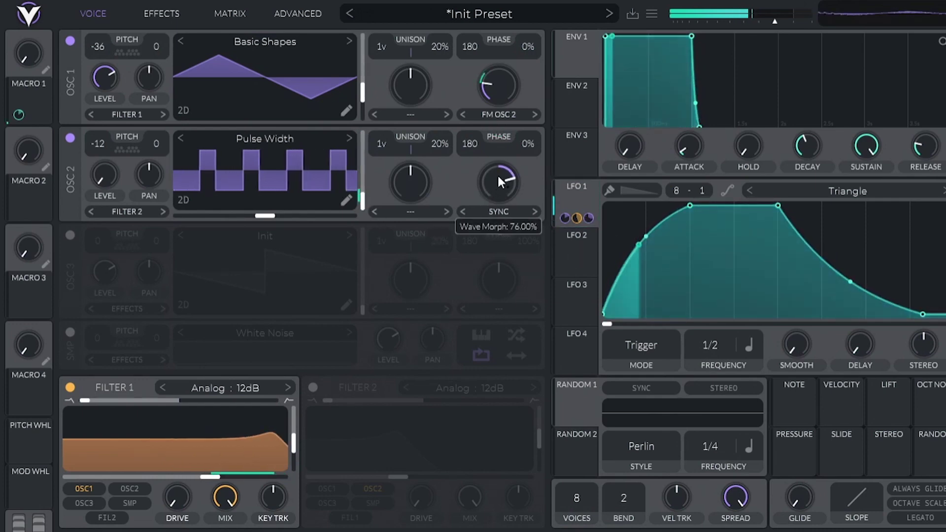
Step: Raise oscillator 1's FM amount slightly and sweep Macro 1 to audition the LFO rate
left_click(514, 117)
mouse_move(508, 98)
left_mouse_down()
mouse_move(509, 106)
mouse_move(509, 78)
mouse_move(505, 86)
left_mouse_up()
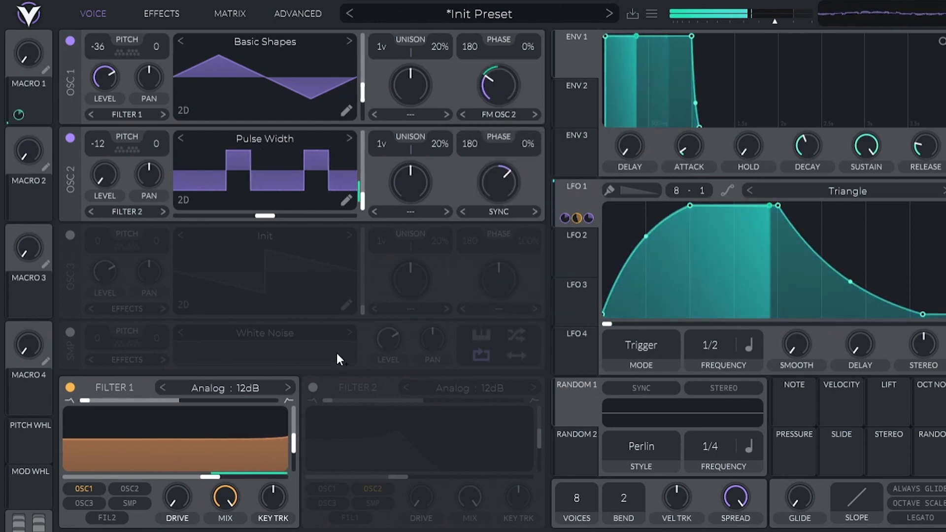
mouse_move(30, 51)
left_mouse_down()
mouse_move(30, 10)
mouse_move(30, 52)
left_mouse_up()
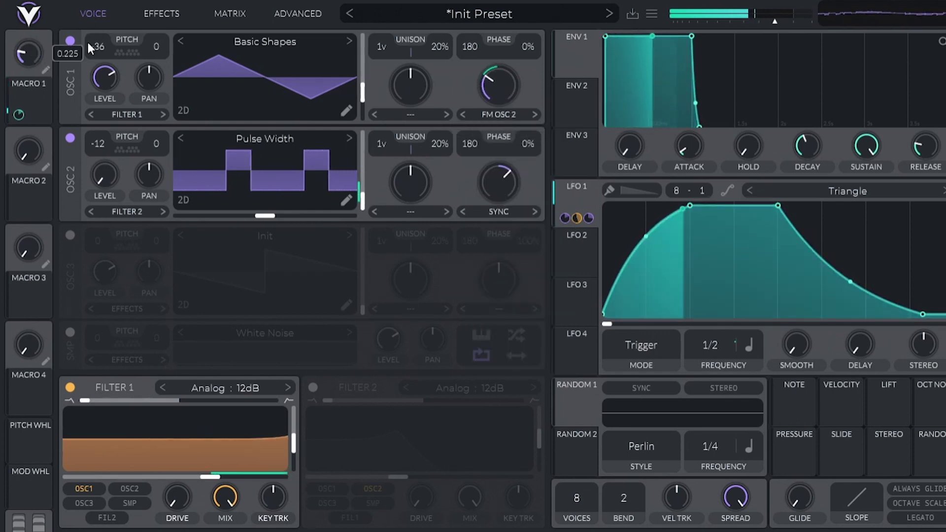
Step: Enable the Multiband compressor and the EQ, with the EQ's low cut at about 51 semitones
left_click(161, 13)
left_click(70, 97)
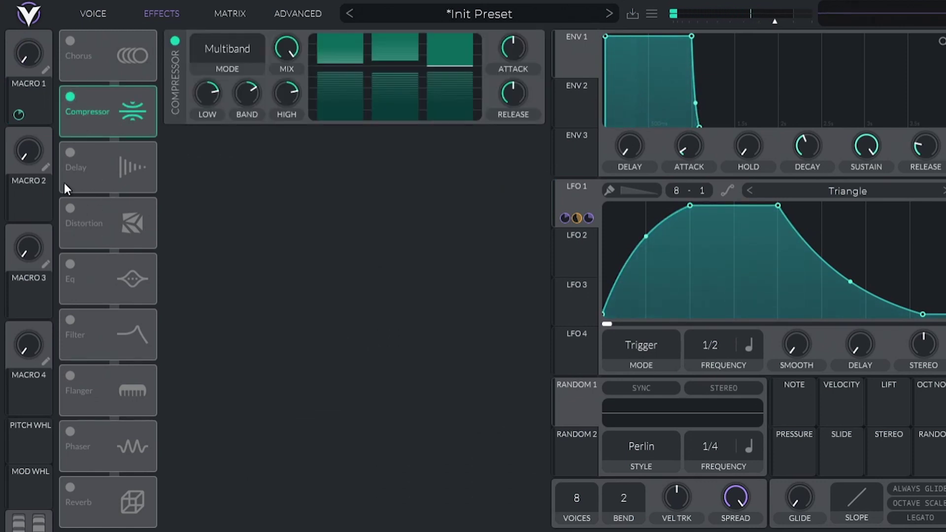
left_click(69, 267)
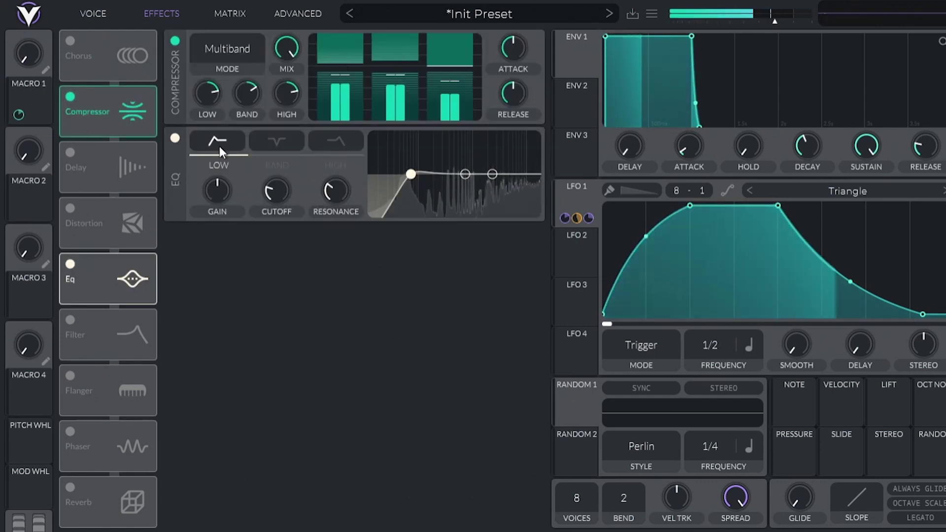
mouse_move(421, 173)
left_mouse_down()
mouse_move(439, 173)
mouse_move(425, 175)
left_mouse_up()
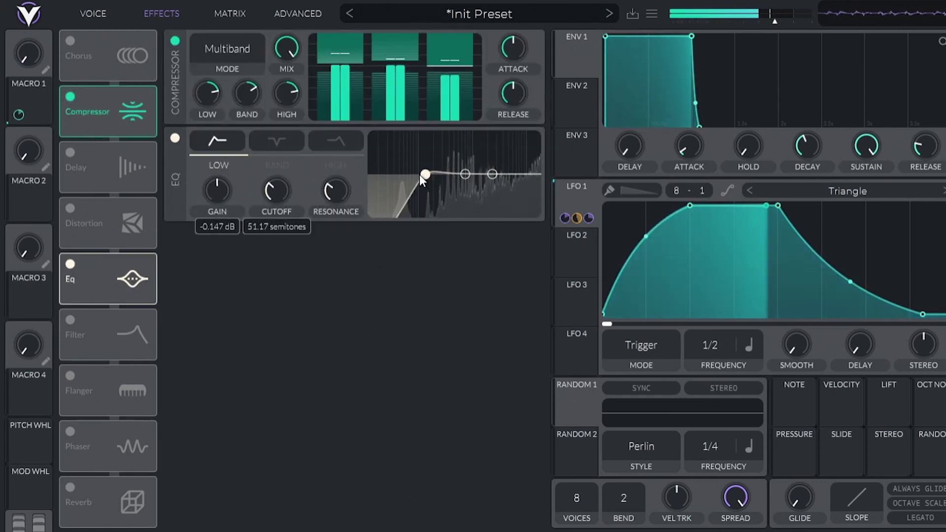
Step: Modulate oscillator 1's level with LFO 1, and set Macro 1 to about a quarter after trying its maximum
left_click(93, 14)
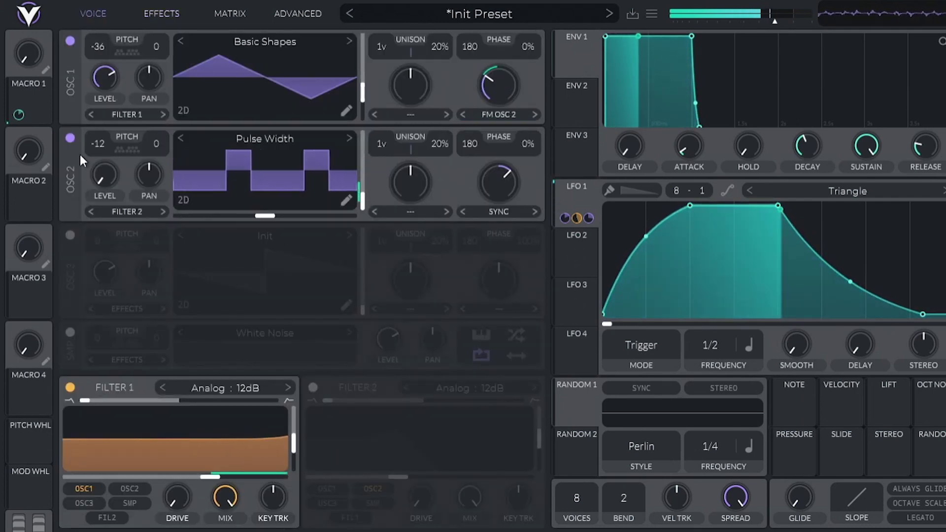
left_click_drag(28, 53, 29, 29)
left_click_drag(576, 218, 104, 78)
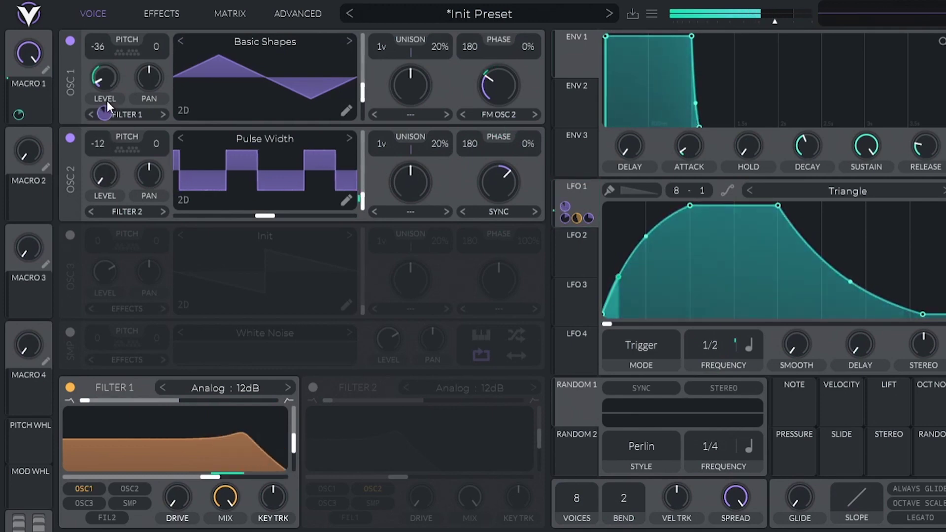
left_click_drag(37, 66, 38, 157)
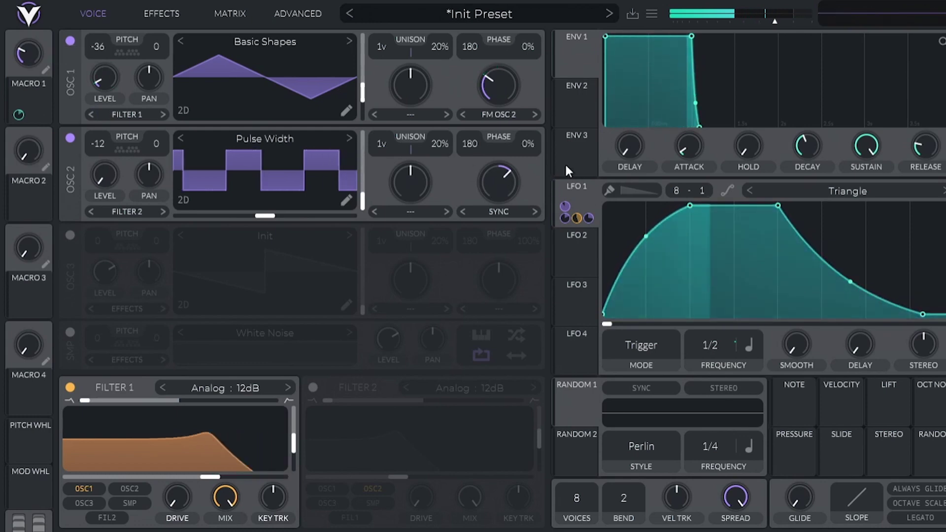
Step: Set oscillator 2's Sync morph to 57.5% and oscillator 1's spectral morph to Inharmonic Stretch after trying Harmonic Stretch
left_click_drag(492, 177, 490, 184)
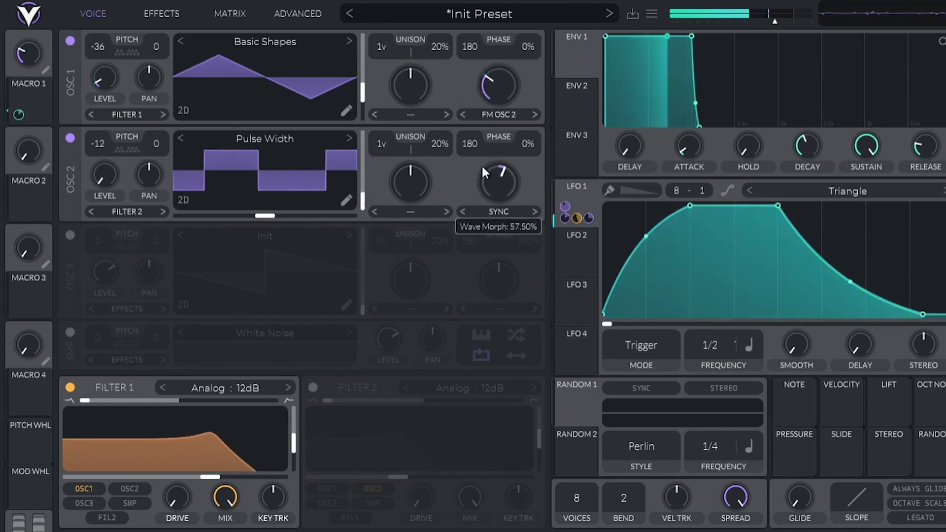
left_click(410, 117)
left_click(427, 197)
left_click_drag(425, 89, 421, 117)
left_click(419, 113)
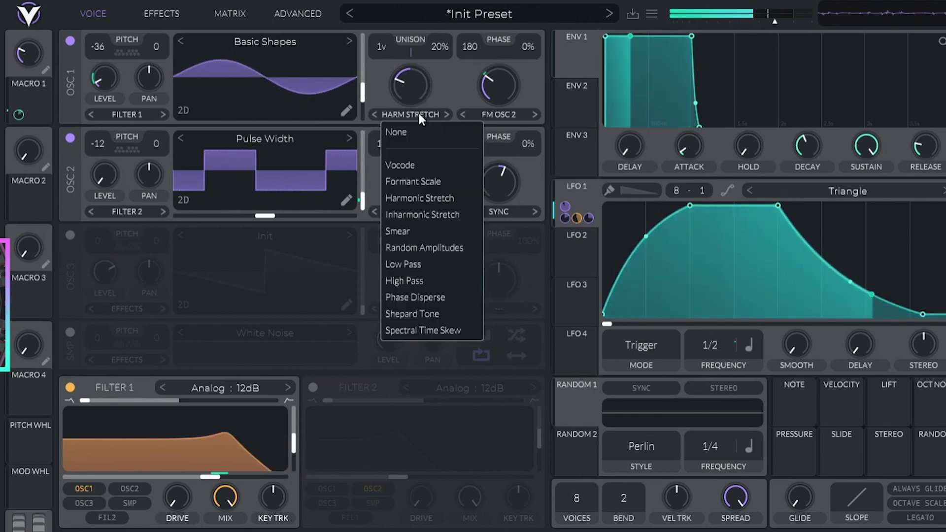
left_click(427, 210)
left_click_drag(414, 70, 399, 30)
Step: Try 6 unison voices on both oscillators, and reduce unison detune to 5% on oscillator 1 and 6% on oscillator 2
scroll(398, 30, "up", 1)
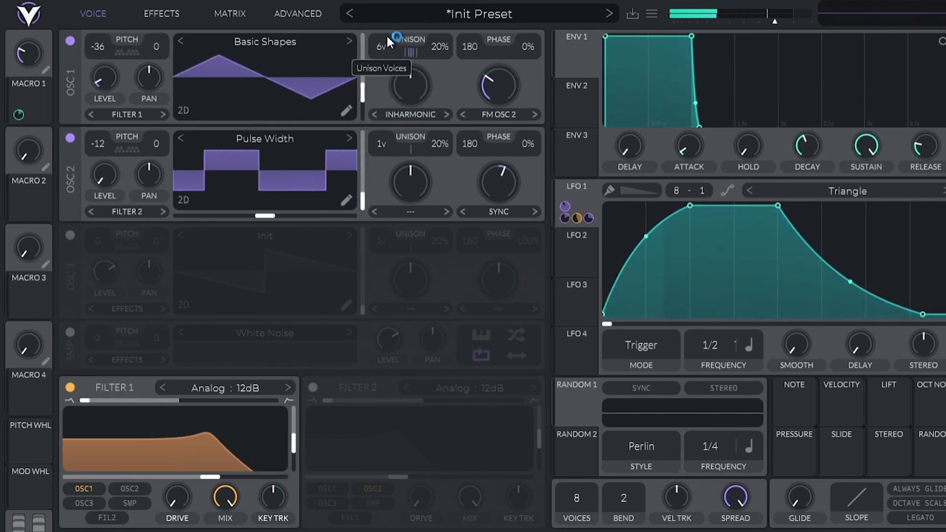
left_click_drag(383, 145, 436, 162)
scroll(435, 159, "down", 2)
scroll(440, 56, "down", 5)
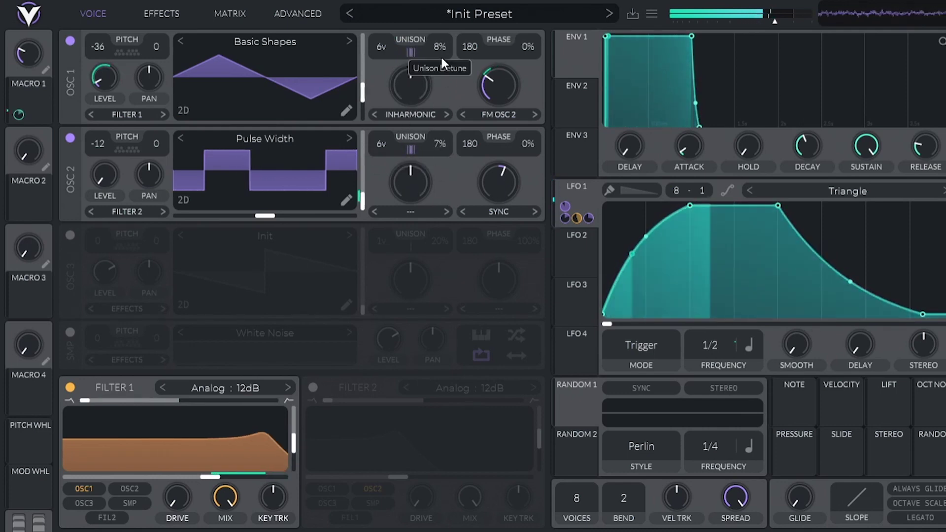
scroll(439, 143, "down", 1)
scroll(380, 49, "down", 5)
scroll(380, 143, "down", 5)
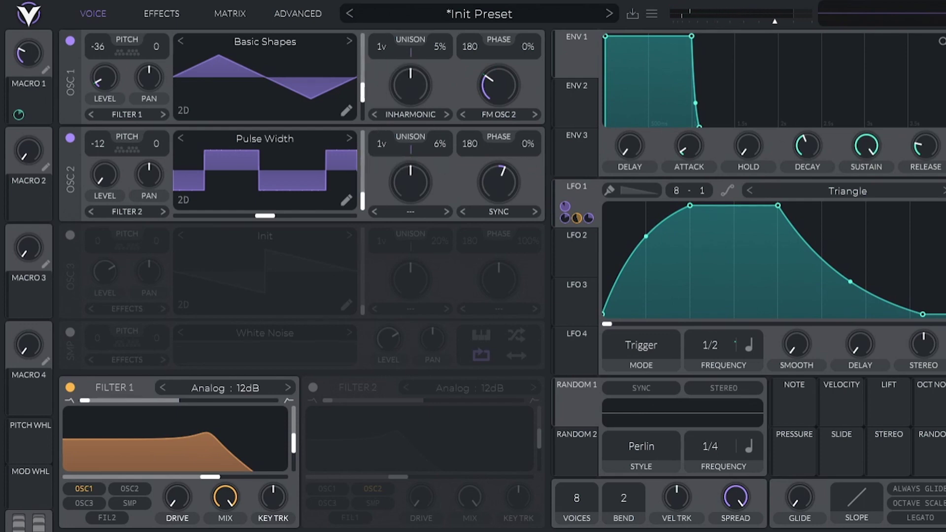
Step: Set the unison voices of both oscillators to 4
scroll(387, 136, "up", 2)
scroll(389, 126, "up", 1)
scroll(385, 33, "up", 2)
scroll(385, 33, "up", 1)
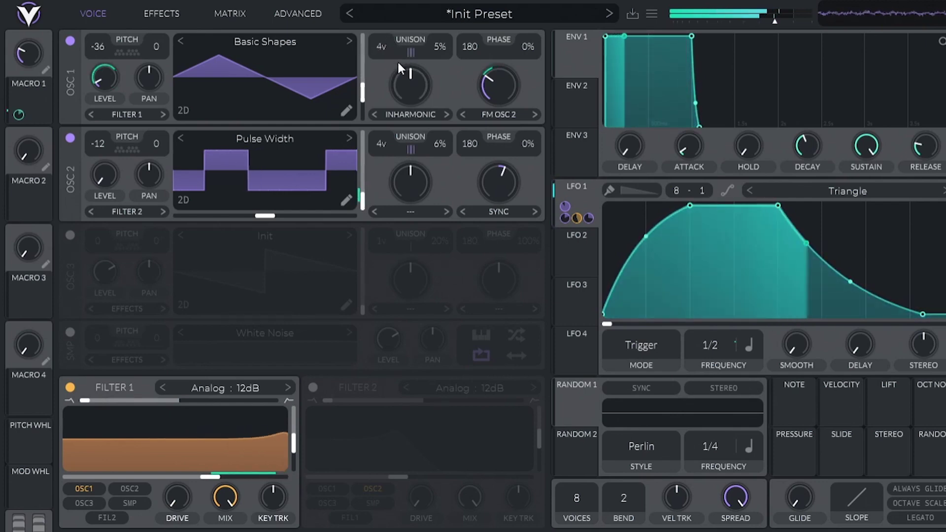
Step: Enable the Hard Clip distortion and move it to the start of the effects chain
left_click(151, 14)
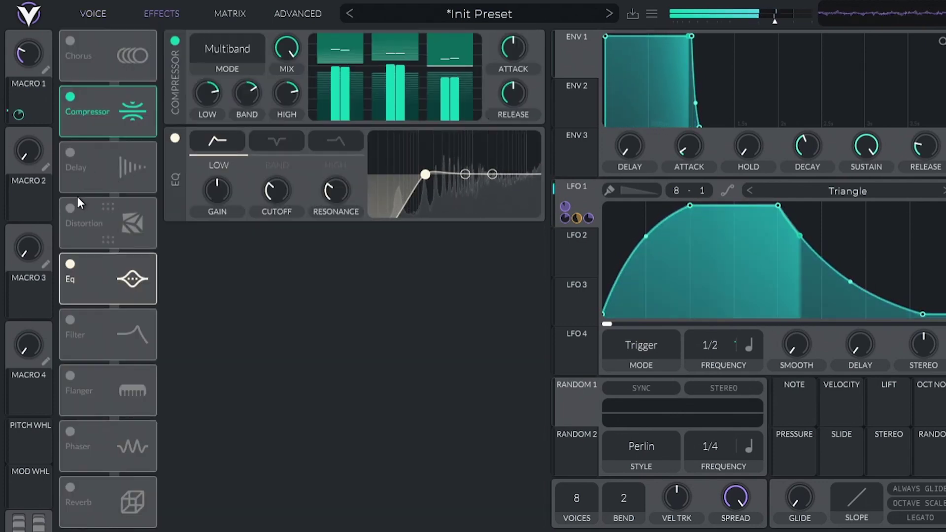
left_click(70, 208)
left_click(232, 148)
left_click(191, 199)
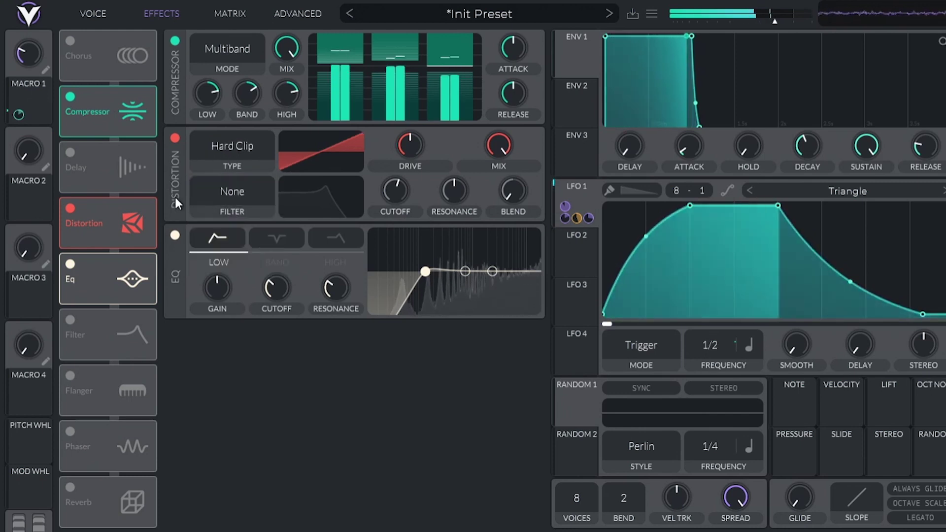
left_click_drag(126, 222, 126, 50)
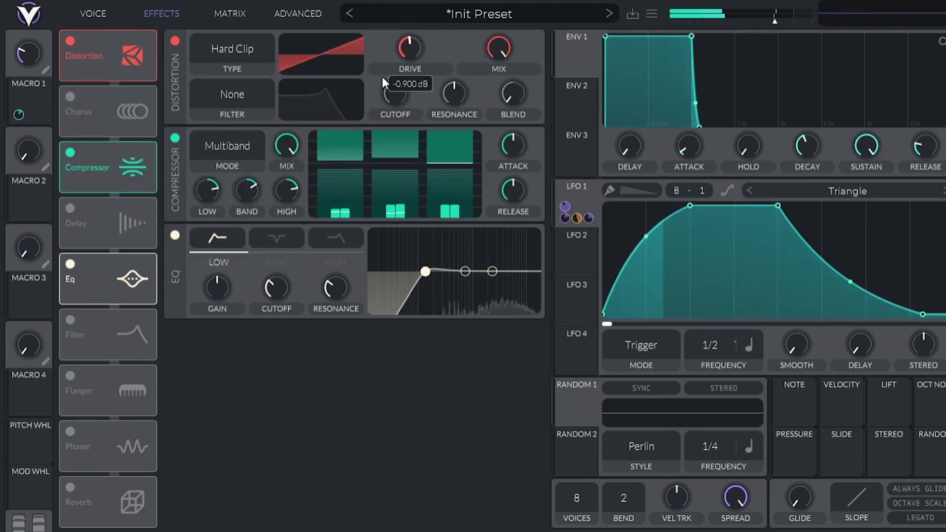
Step: Set the distortion filter to Post with a cutoff of about 88 semitones, lower resonance and blend near the midpoint
left_click(219, 102)
left_click(232, 164)
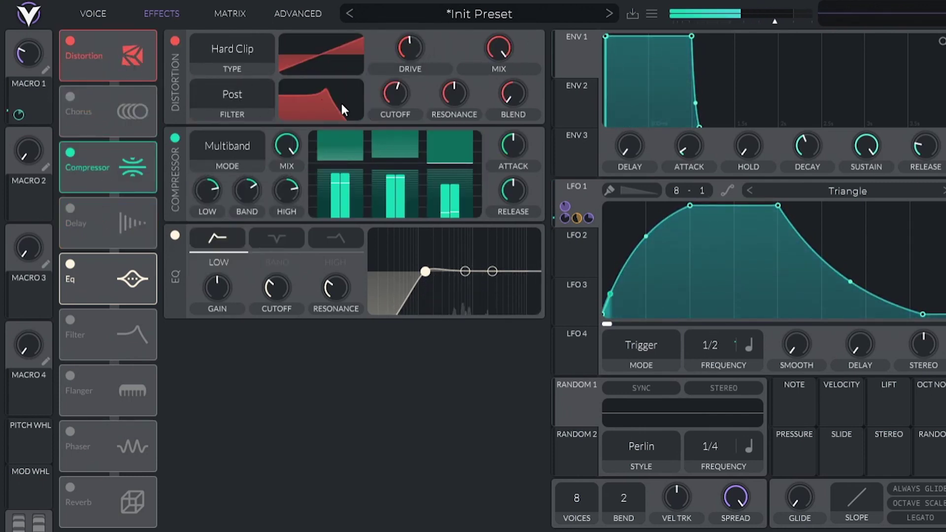
left_click_drag(519, 64, 520, 8)
left_click_drag(403, 100, 403, 107)
left_click_drag(454, 105, 454, 128)
mouse_move(389, 91)
left_mouse_down()
mouse_move(402, 60)
mouse_move(393, 111)
mouse_move(395, 84)
left_mouse_up()
left_click_drag(506, 108, 514, 157)
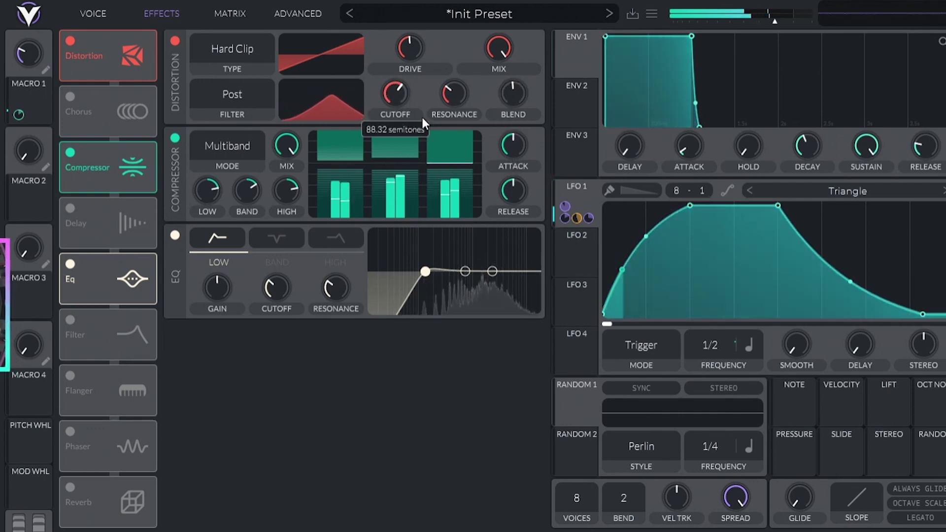
Step: Lower the distortion filter's cutoff and modulate it with LFO 1
left_click_drag(576, 190, 394, 94)
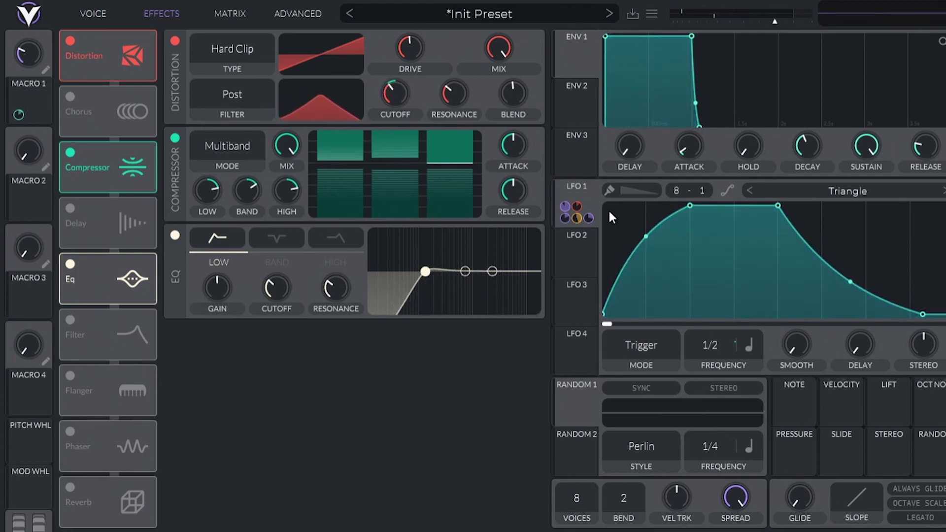
mouse_move(587, 220)
mouse_move(573, 206)
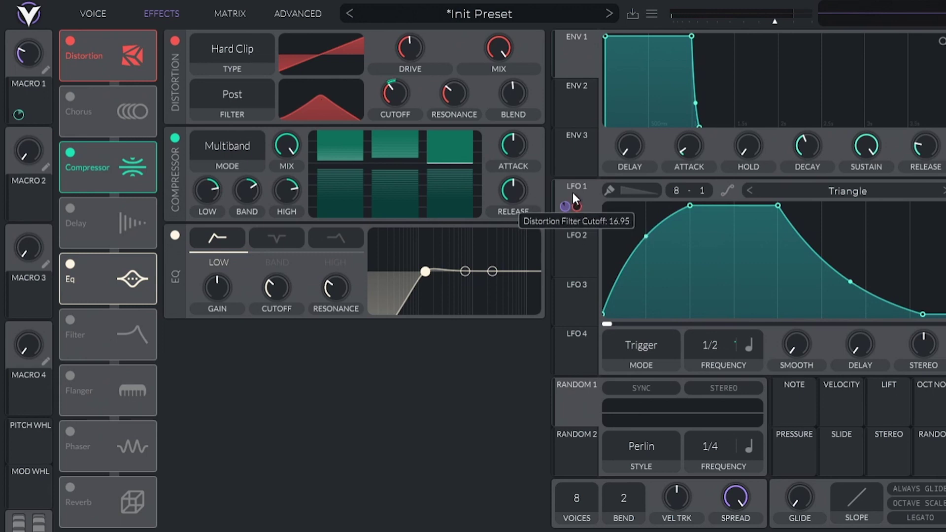
Step: Turn Macro 1 down to zero and shorten Envelope 1's release to its minimum
mouse_move(394, 93)
left_click_drag(34, 57, 52, 34)
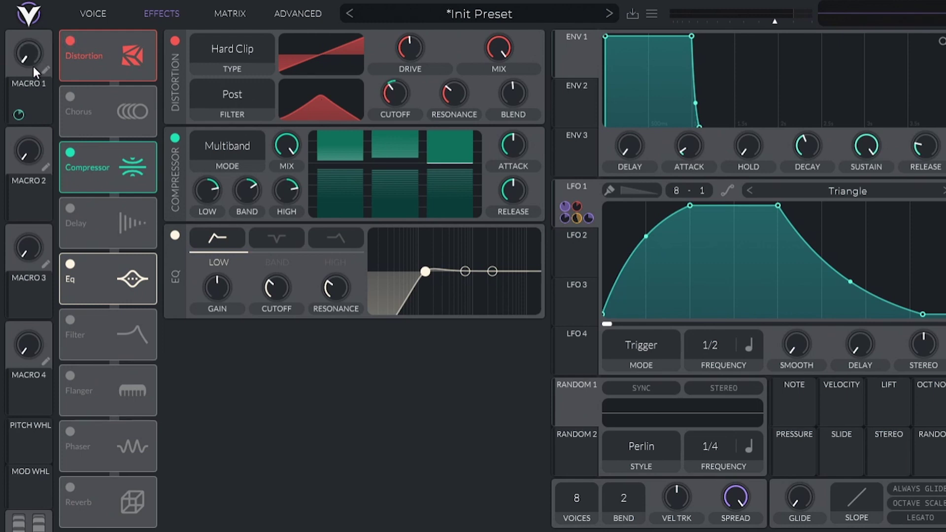
left_click_drag(920, 147, 917, 179)
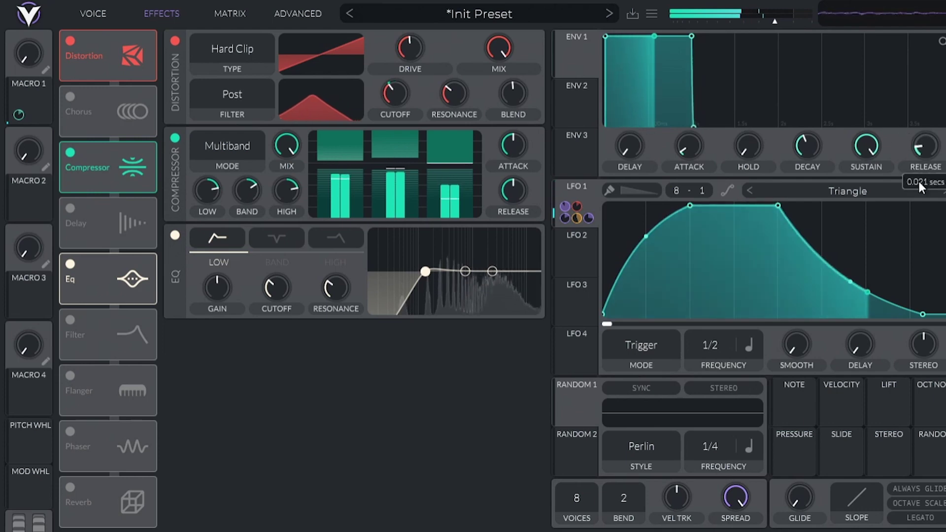
Step: Sweep Macro 1, settle it slightly below its midpoint, and tune the distortion filter's cutoff to about 51 semitones
left_click_drag(28, 59, 58, 71)
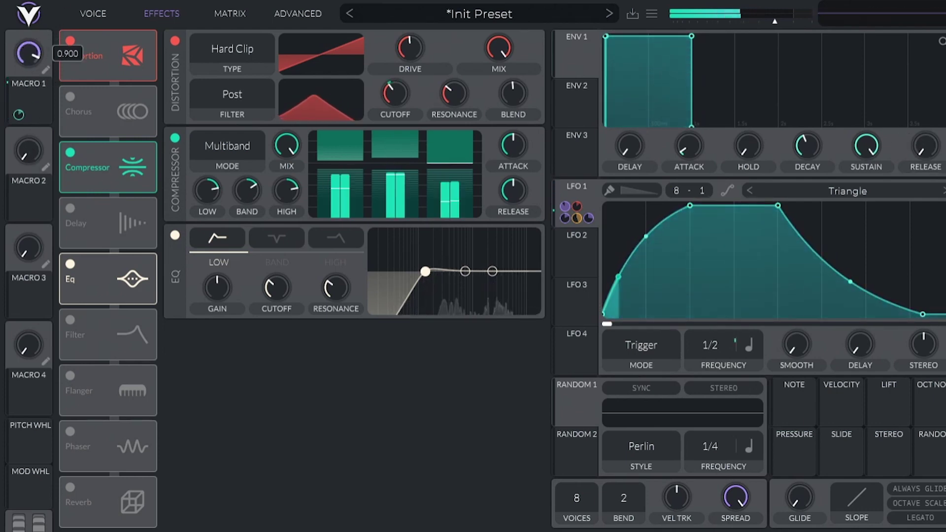
left_click_drag(54, 9, 32, 64)
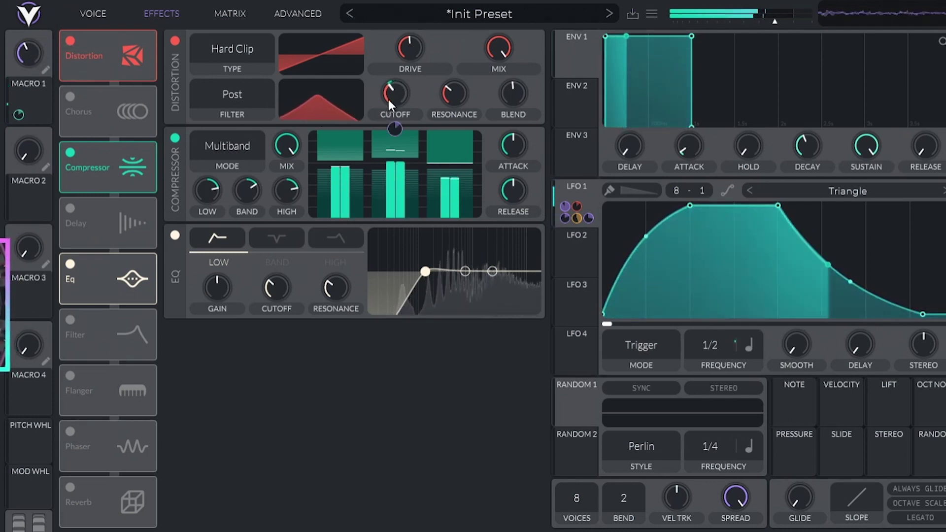
left_click_drag(27, 49, 42, 17)
mouse_move(395, 102)
left_click_drag(395, 102, 370, 106)
left_click_drag(28, 52, 28, 115)
mouse_move(406, 98)
left_mouse_down()
mouse_move(417, 92)
mouse_move(402, 95)
left_mouse_up()
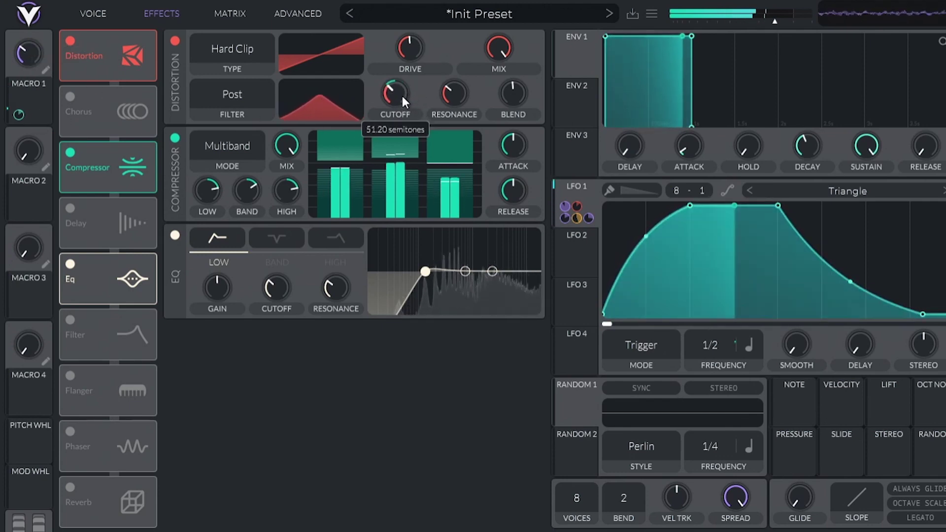
Step: Modulate the distortion filter's cutoff with LFO 2 and lower the base cutoff
left_click(581, 253)
left_click_drag(581, 252, 454, 173)
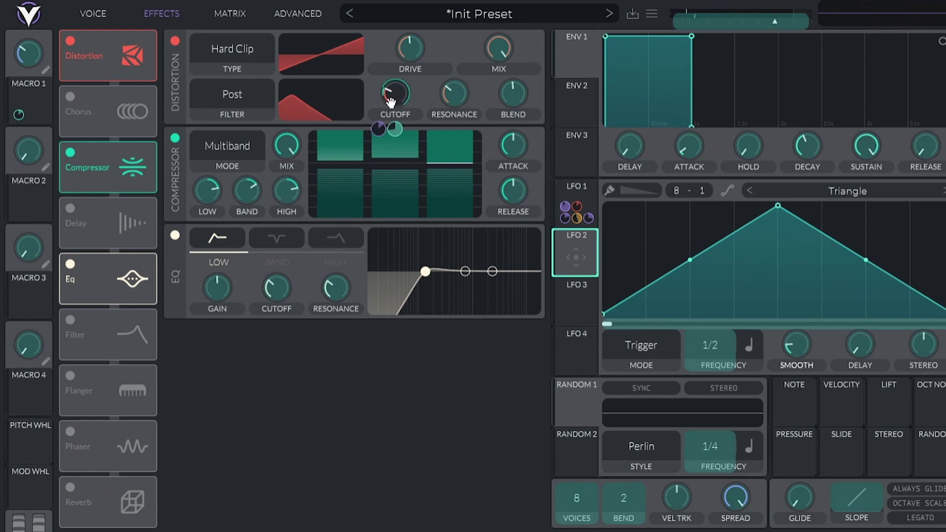
left_click_drag(389, 102, 392, 101)
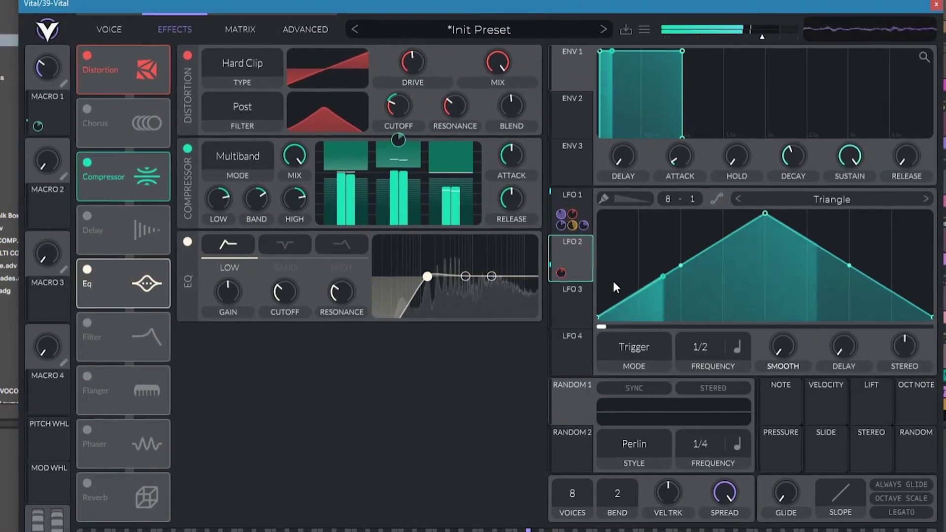
Step: Set LFO 2's frequency to 2/1 and adjust its modulation amount on the distortion filter cutoff
left_click_drag(709, 349, 708, 366)
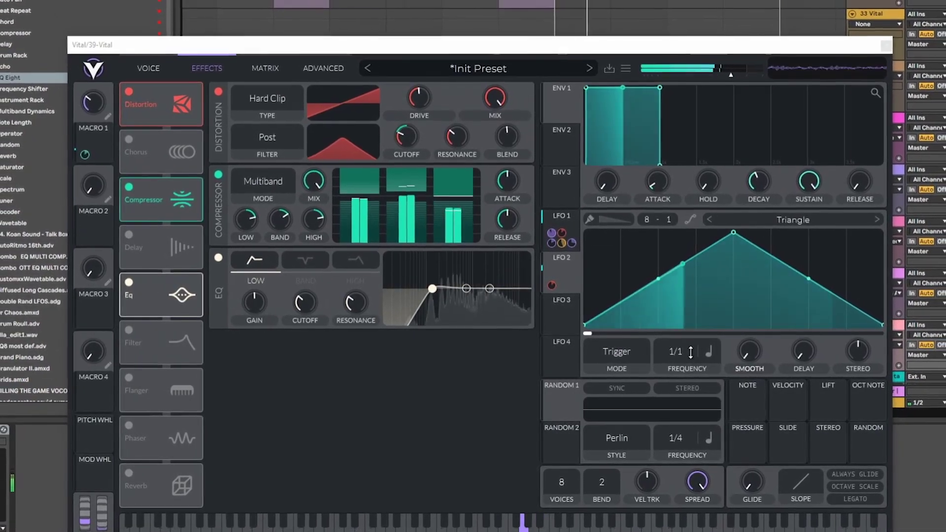
left_click(551, 286)
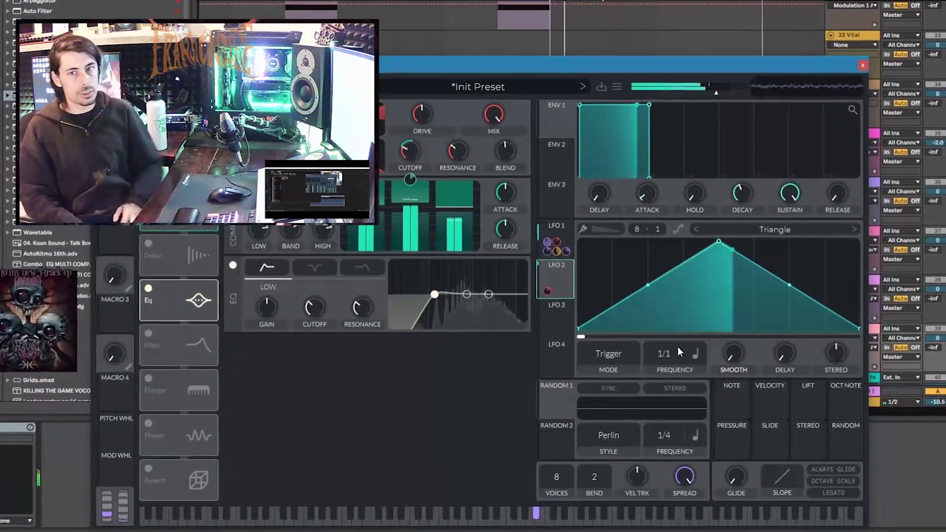
left_click_drag(669, 351, 660, 362)
mouse_move(548, 292)
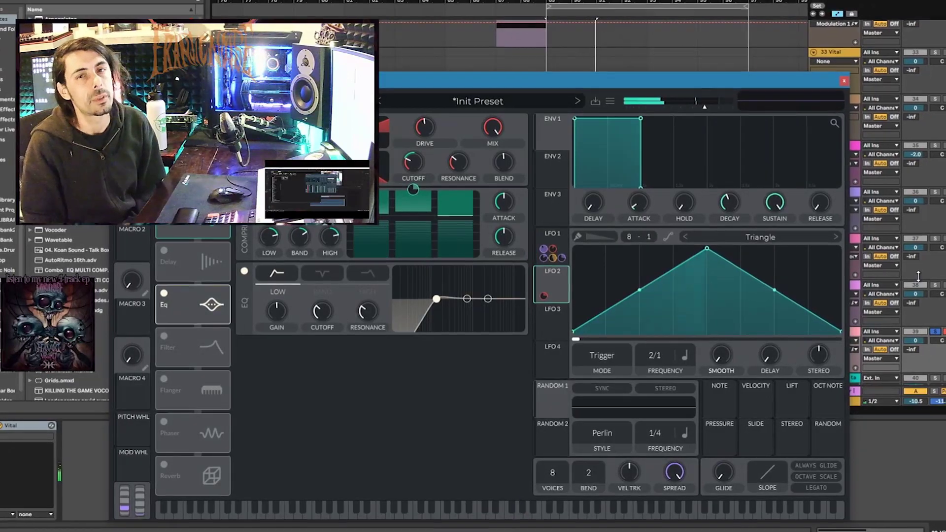
Step: Turn off solo on the 39 Vital track so the whole arrangement plays
left_click(930, 320)
left_click(931, 333)
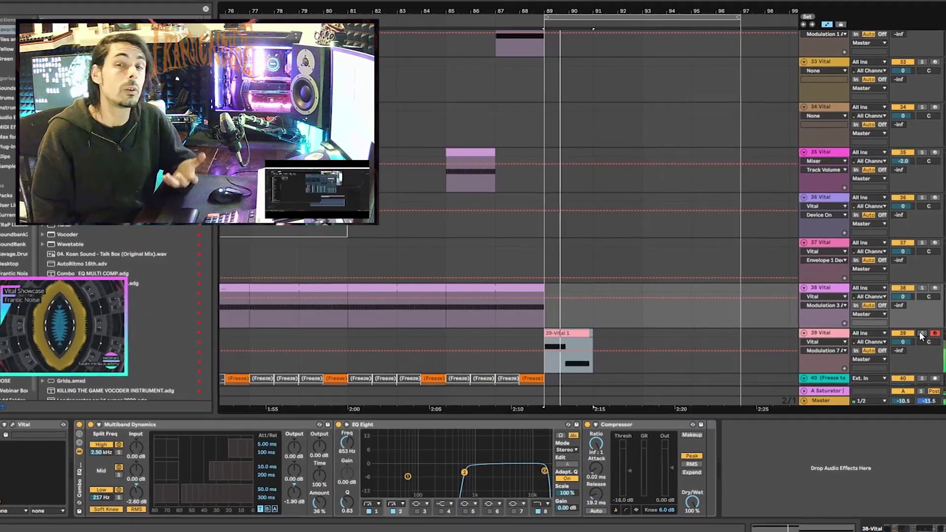